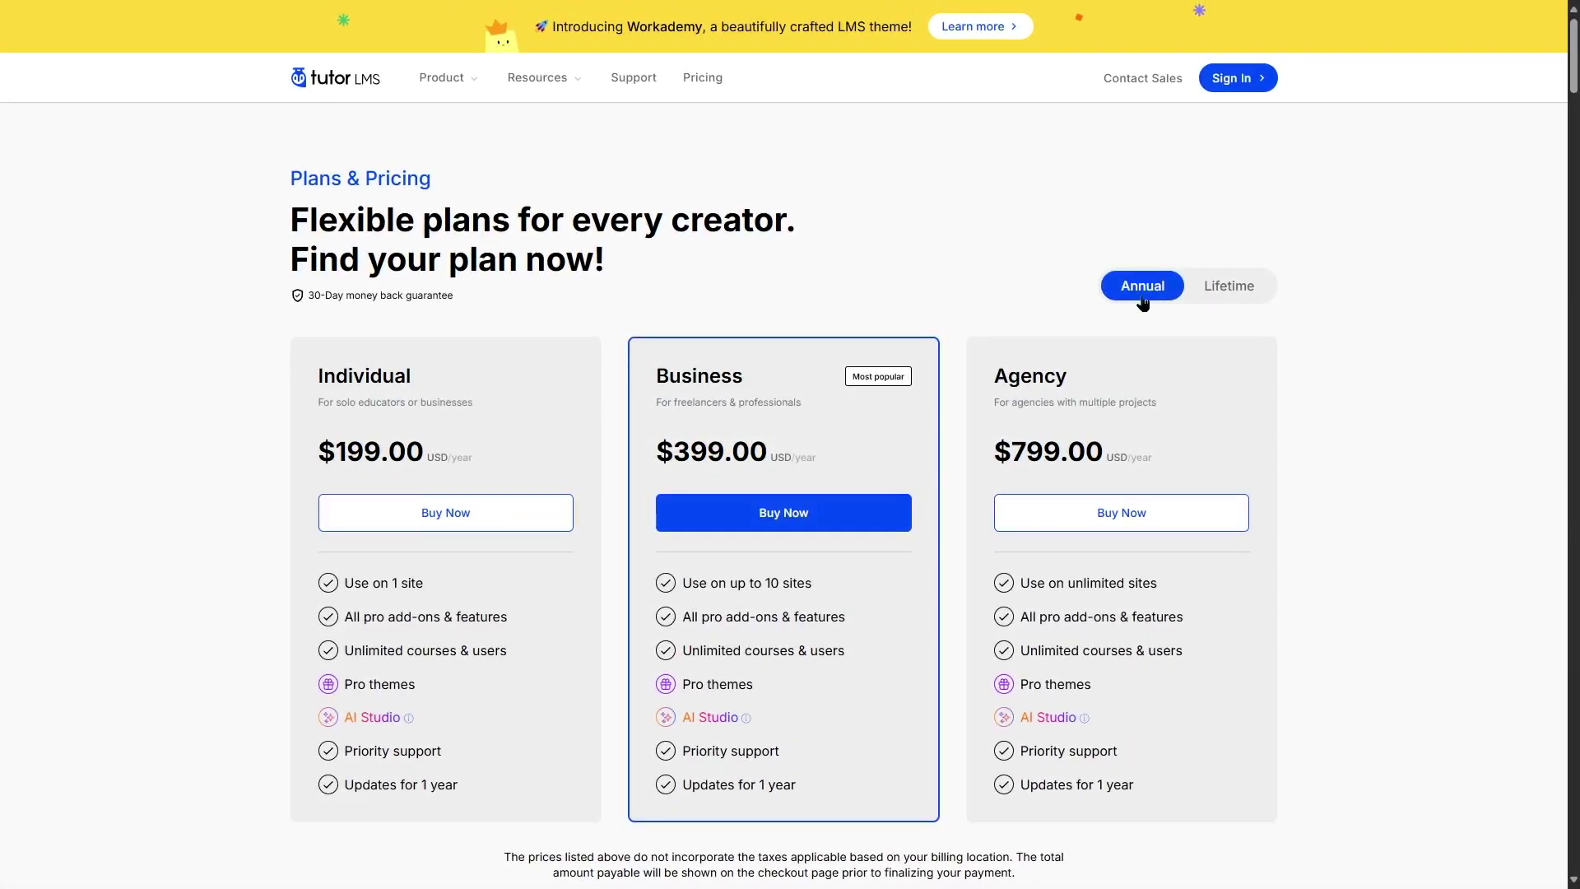
- Compare the Individual, Business and Agency lifetime prices with annual pricing, ending on Annual
click(1206, 290)
click(1132, 296)
click(1208, 289)
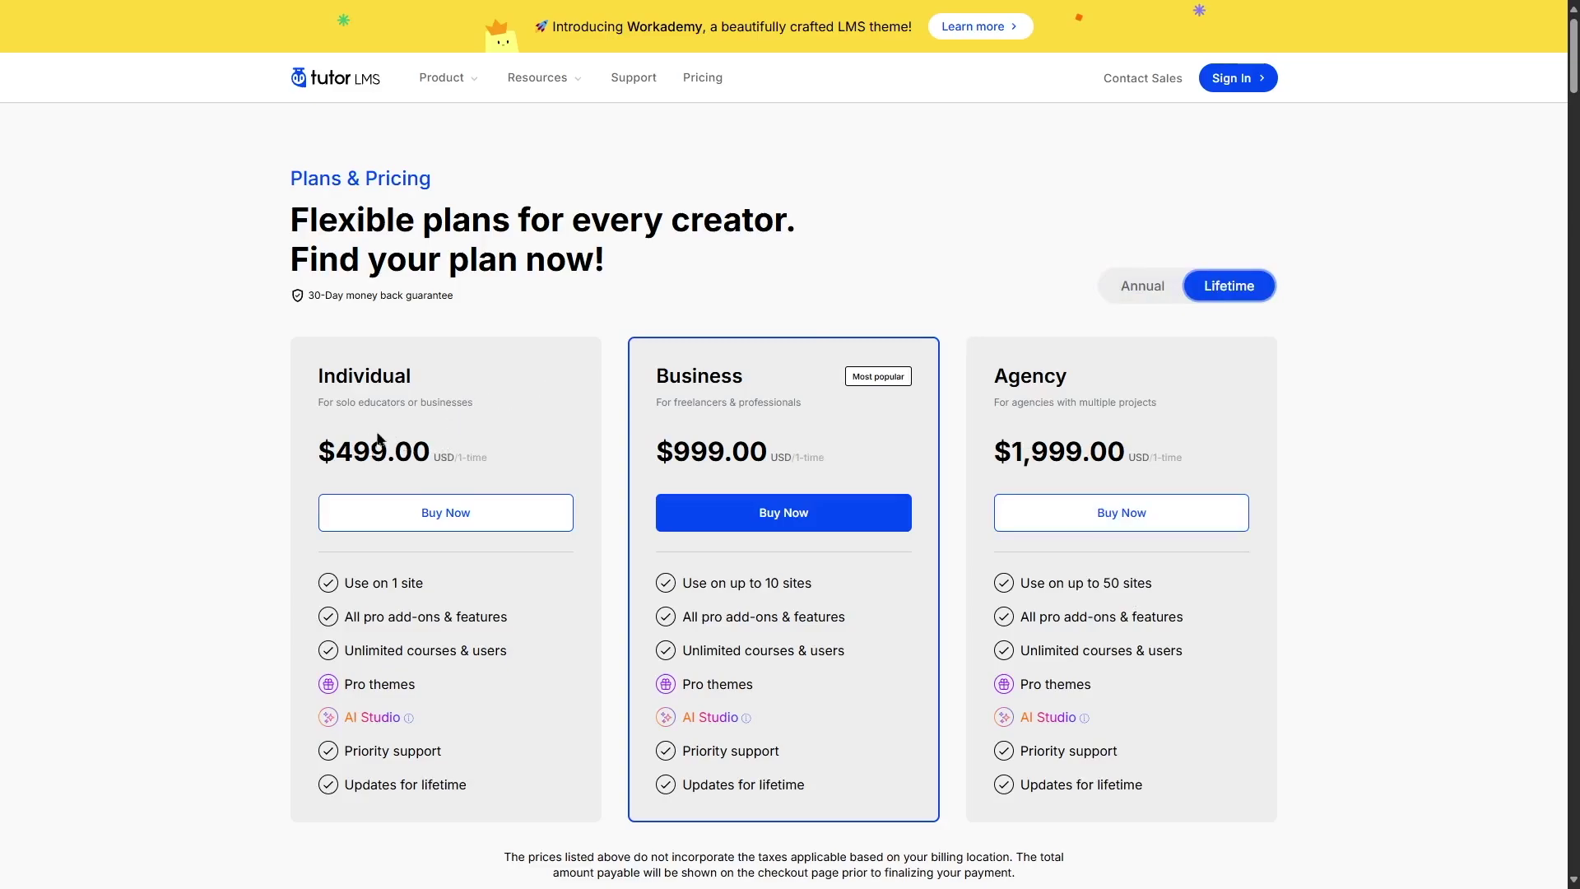
click(1159, 284)
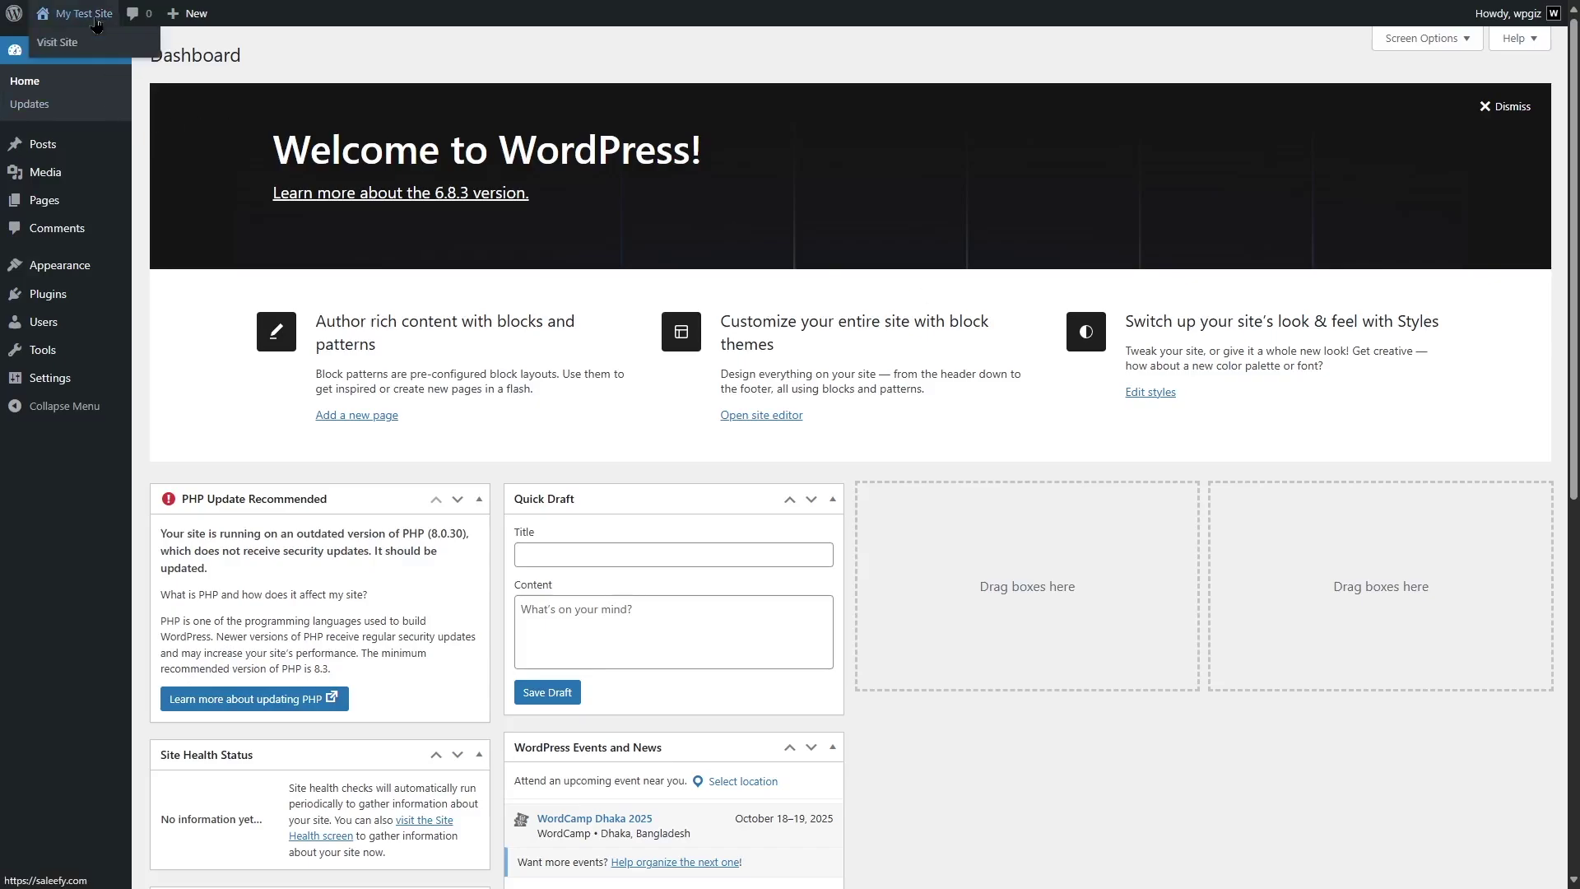
click(90, 41)
scroll(183, 123, down, 1)
scroll(182, 123, up, 1)
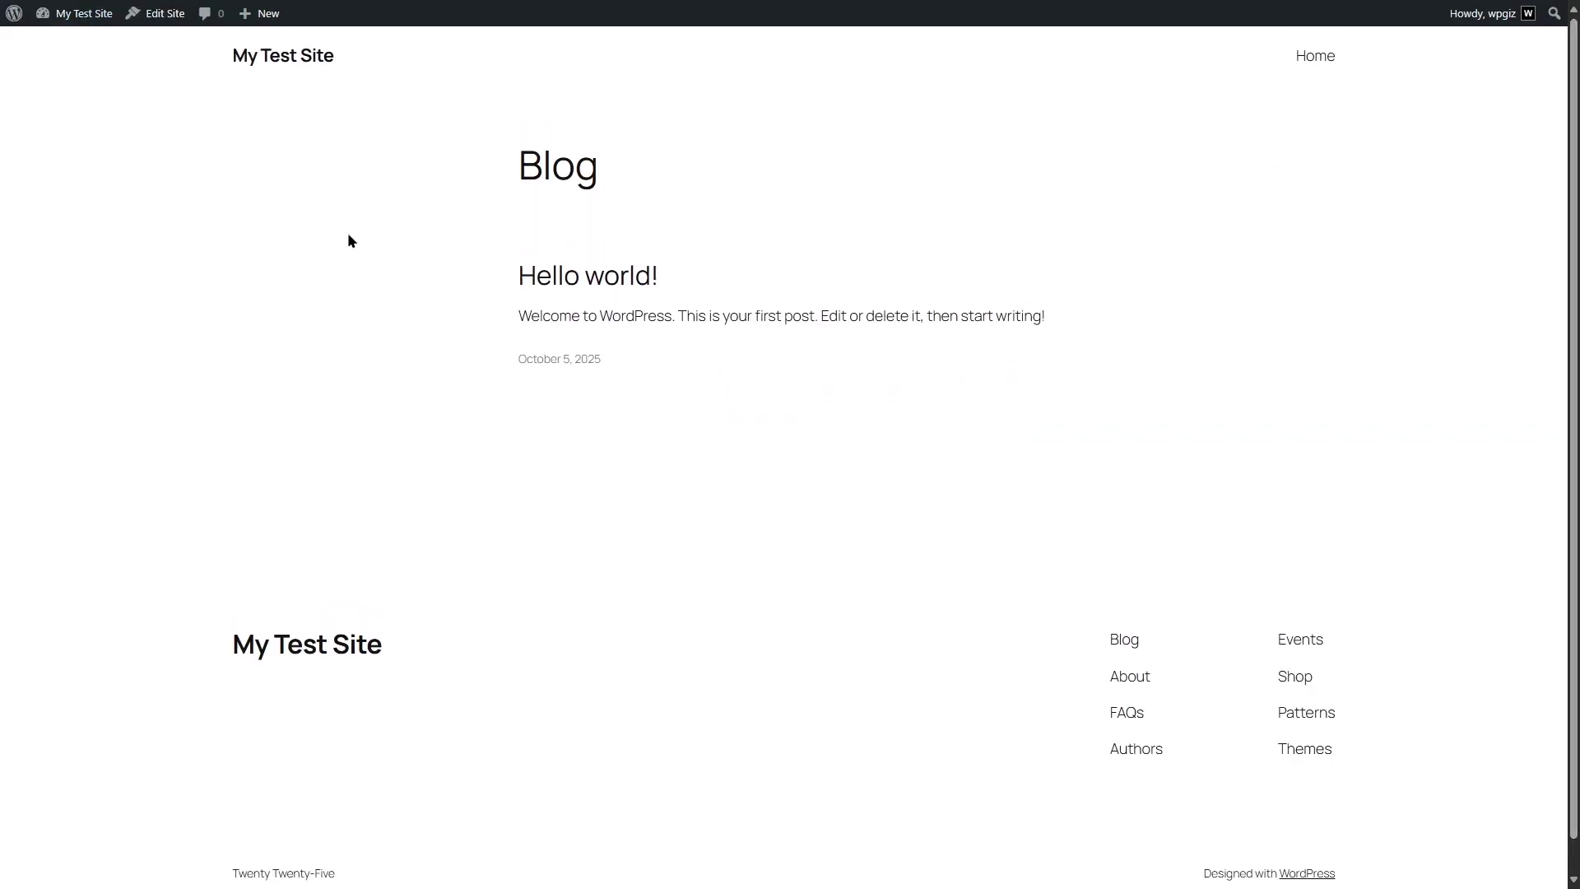
mouse_move(83, 13)
click(72, 45)
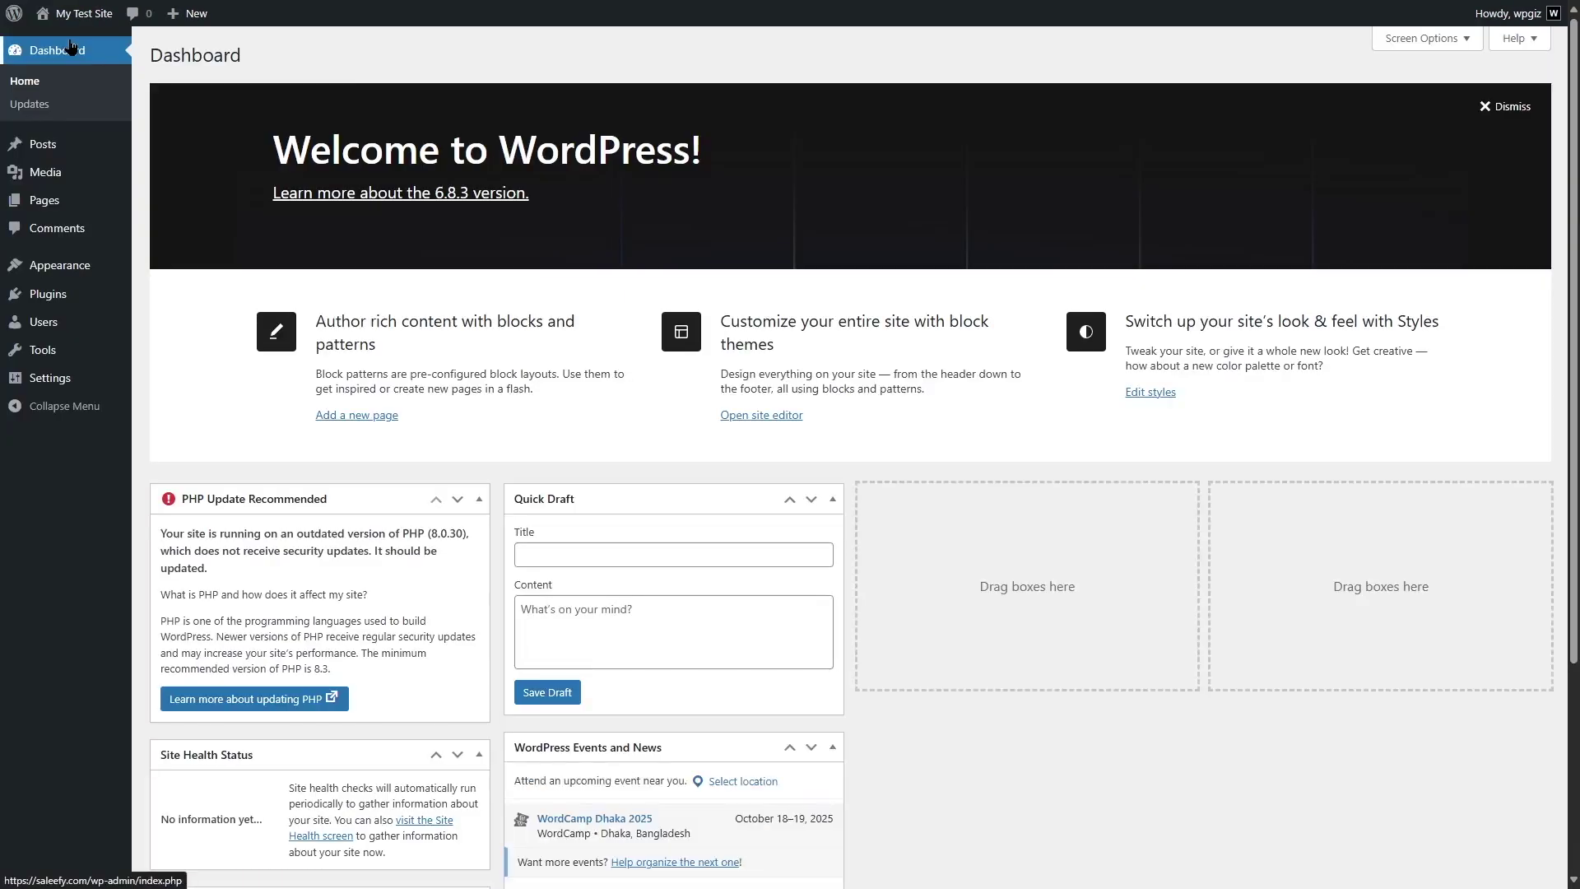
mouse_move(76, 301)
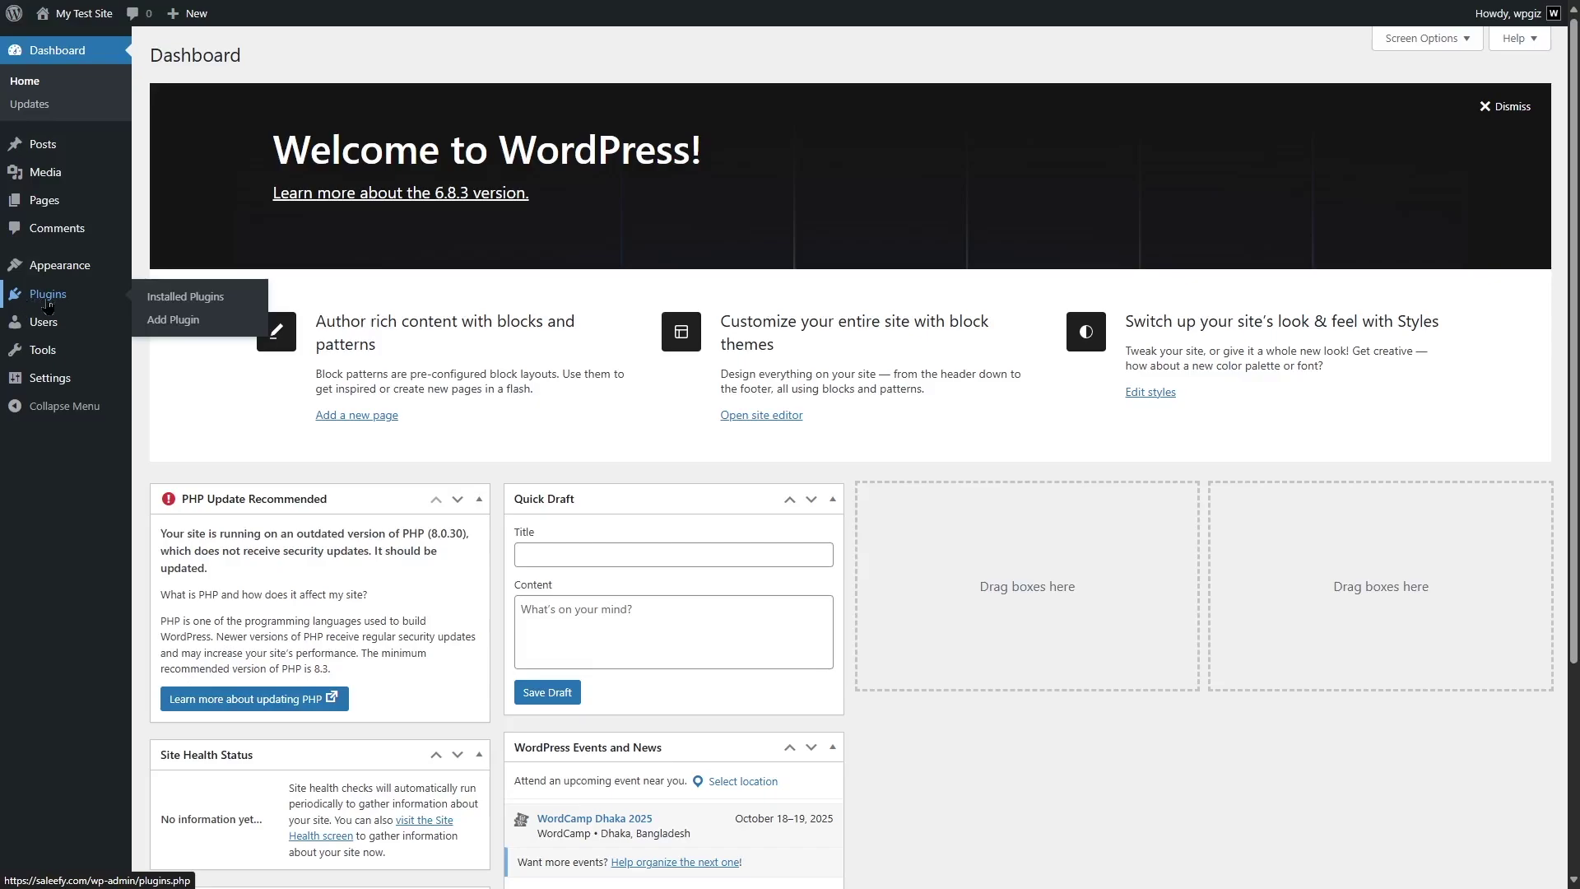
- Search Add Plugin for 'Tutor LMS', then install and activate the first result
click(185, 328)
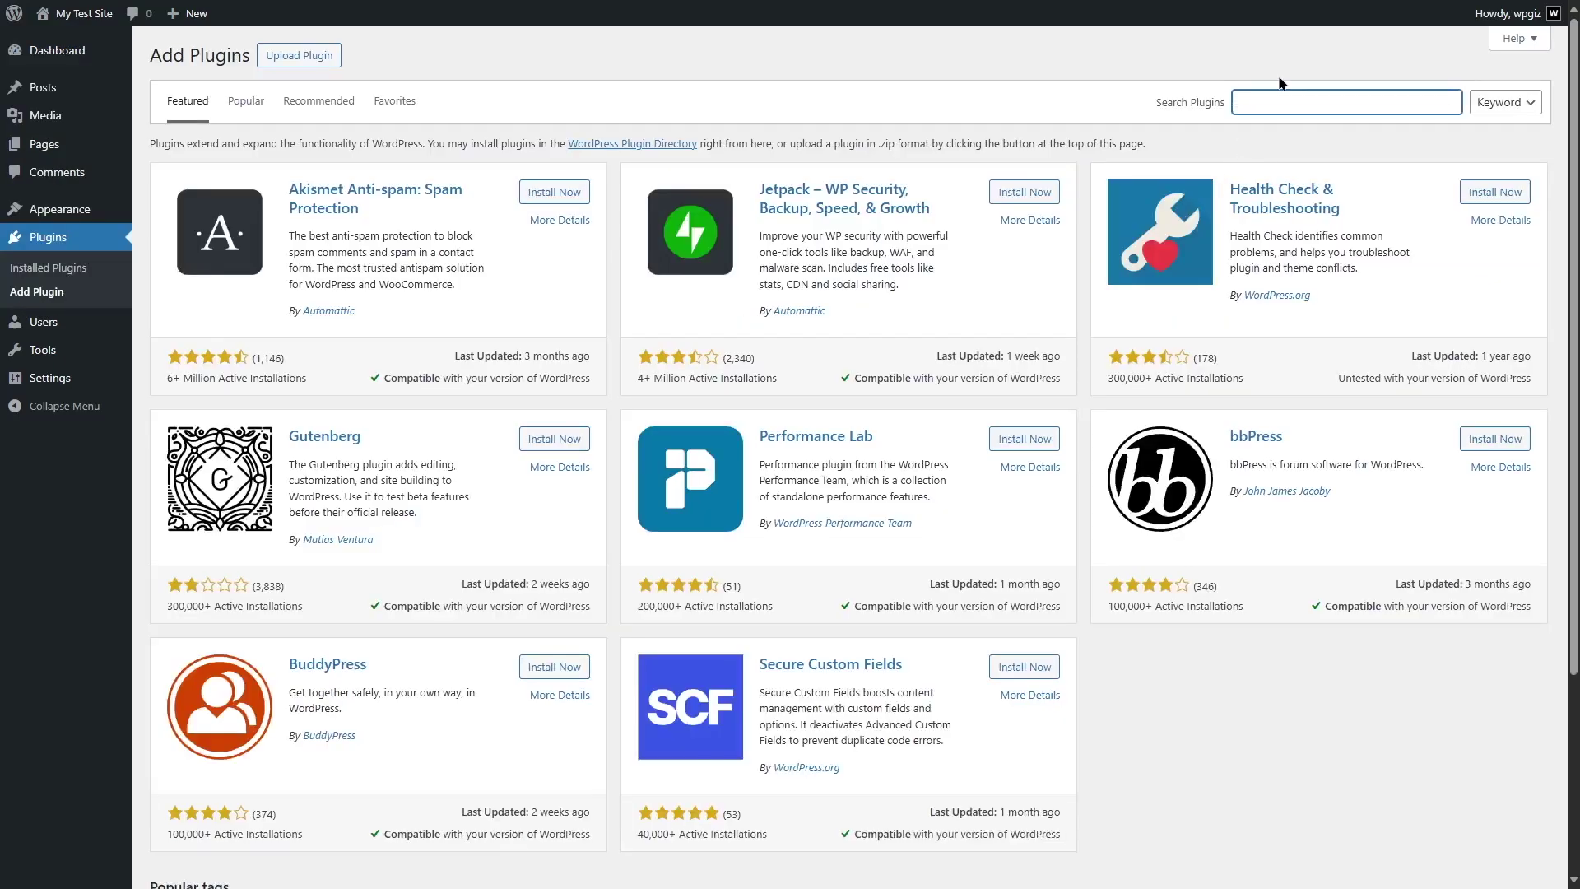
text(Tutor LMS)
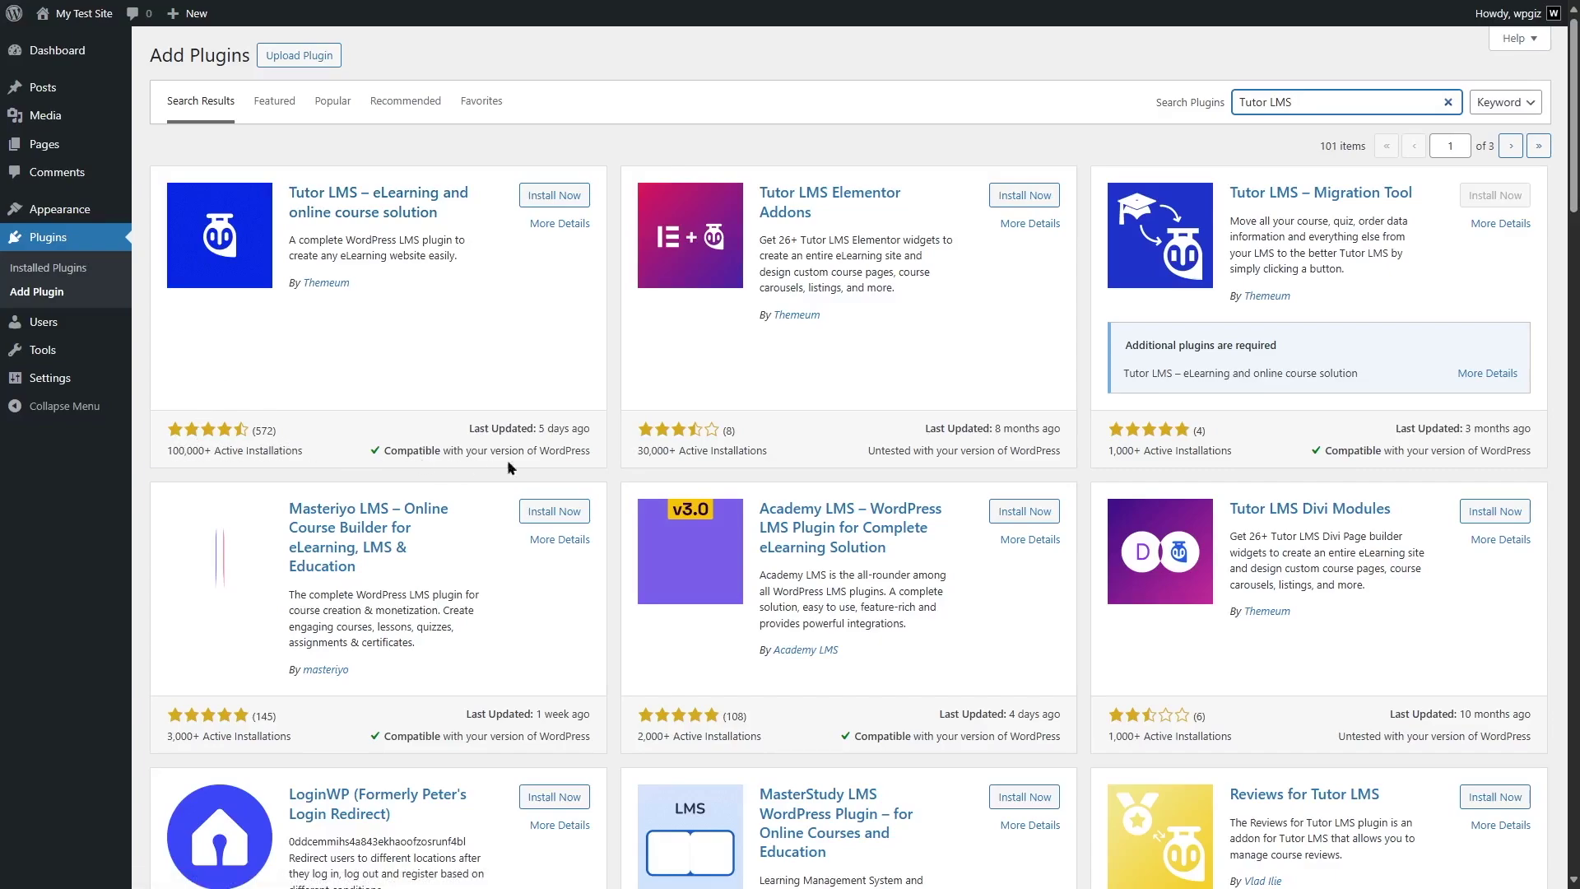
click(559, 201)
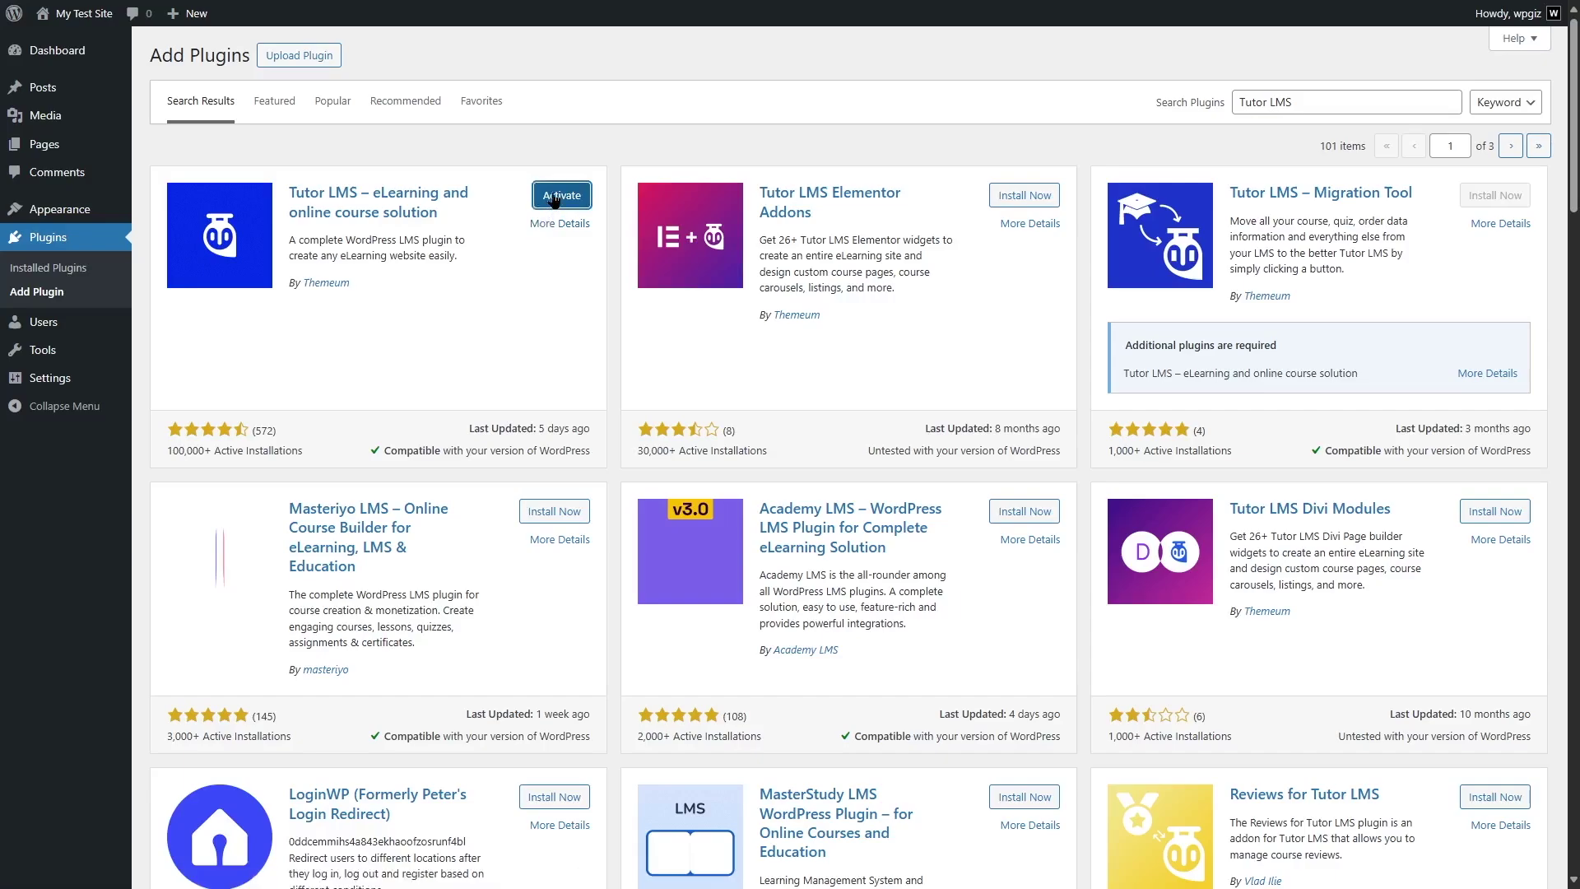
click(554, 198)
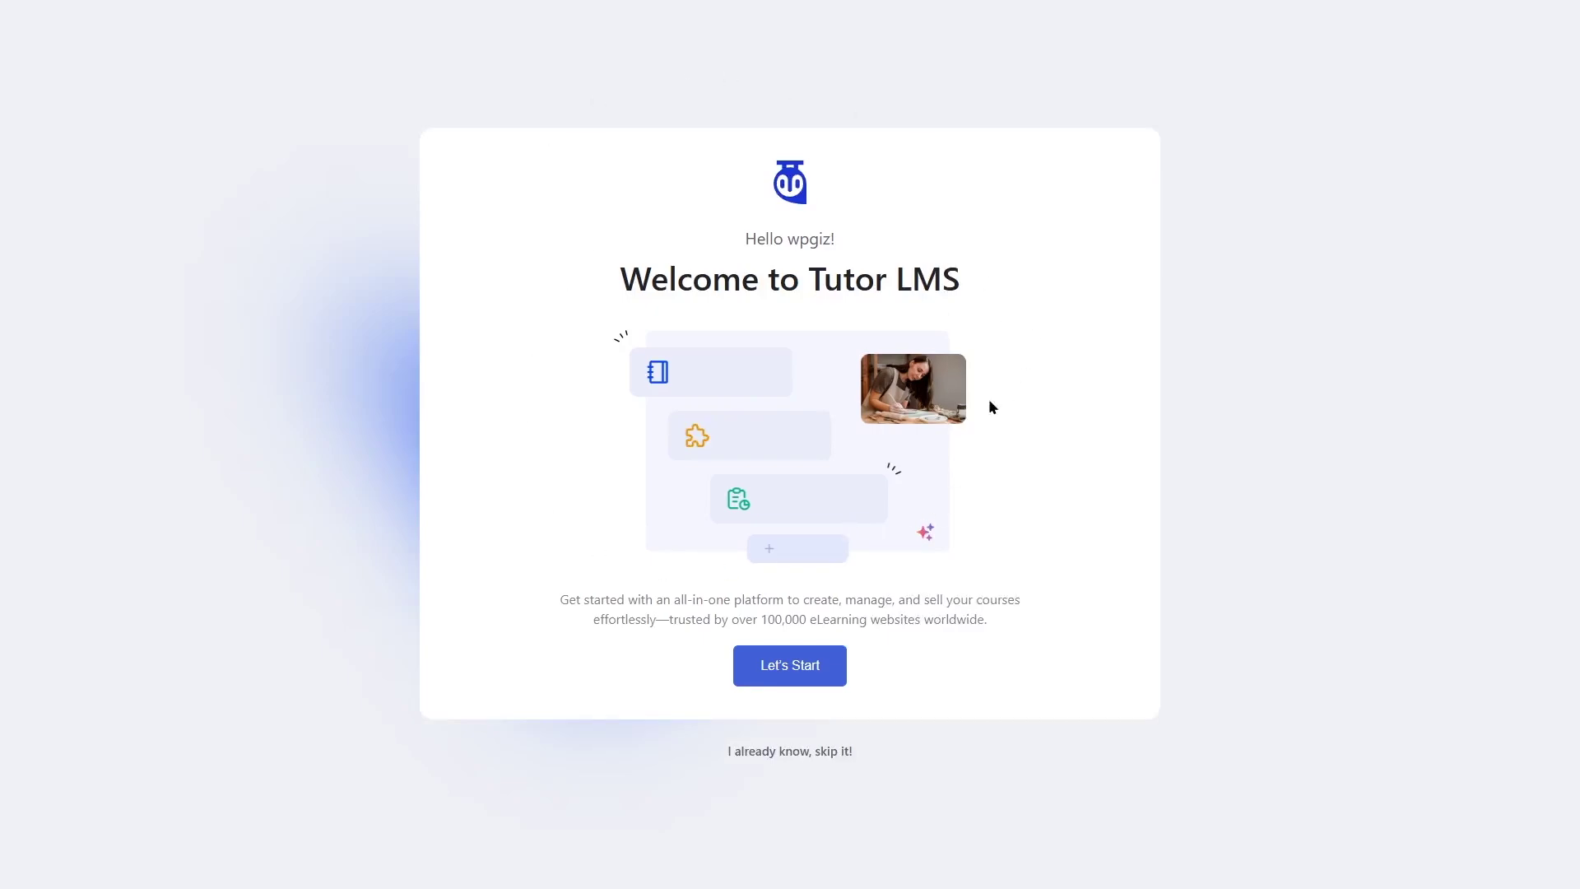
- Start the Tutor LMS wizard, choose Marketplace over Individual, and continue to the Course step
click(791, 677)
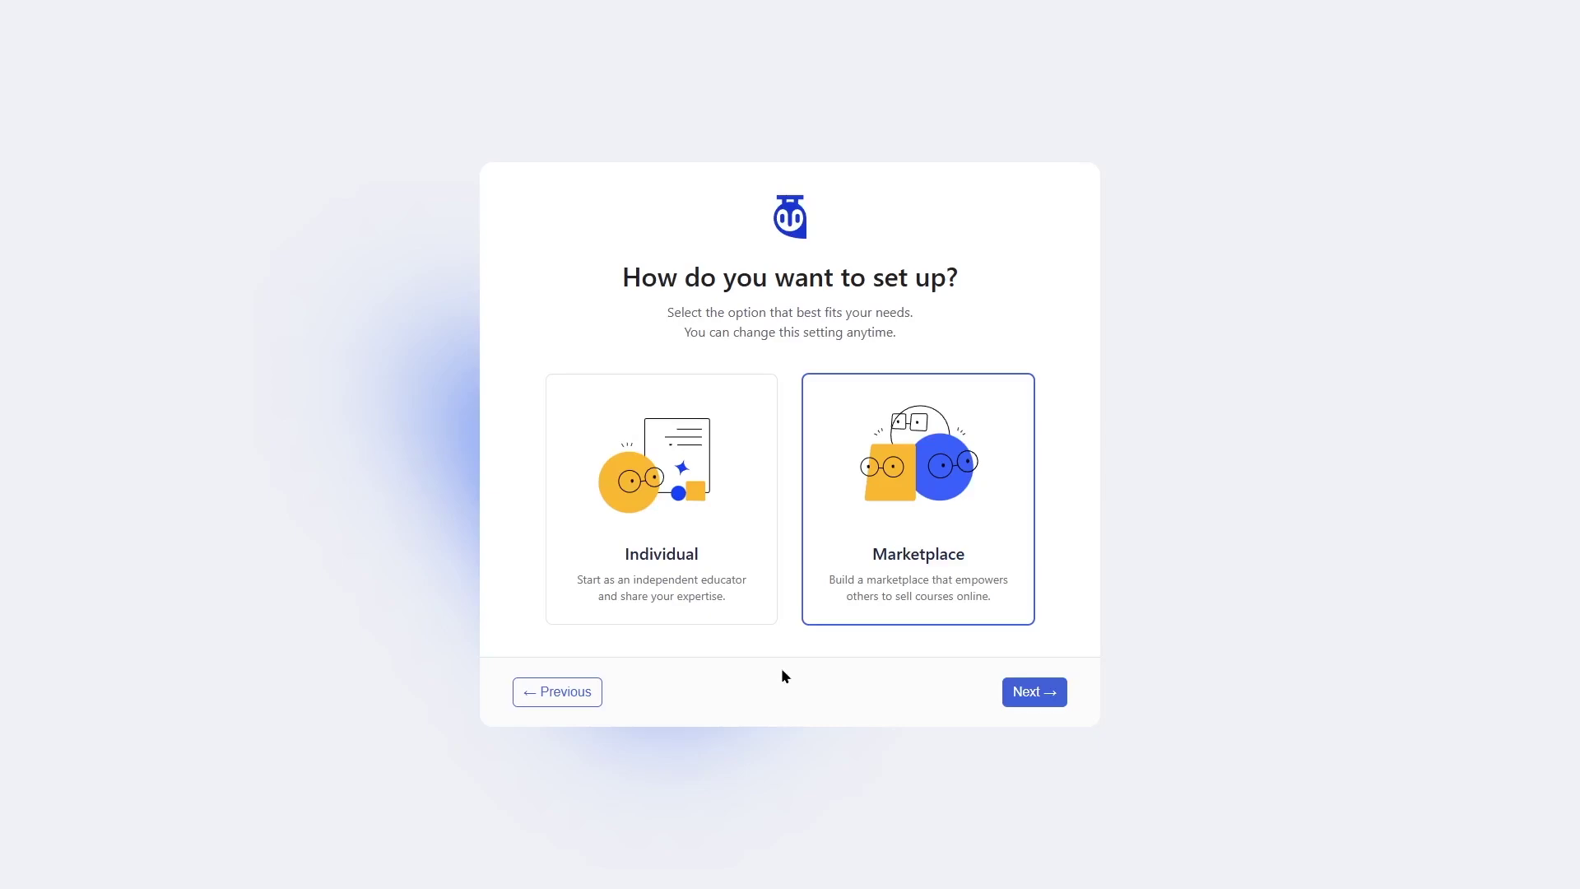
click(688, 500)
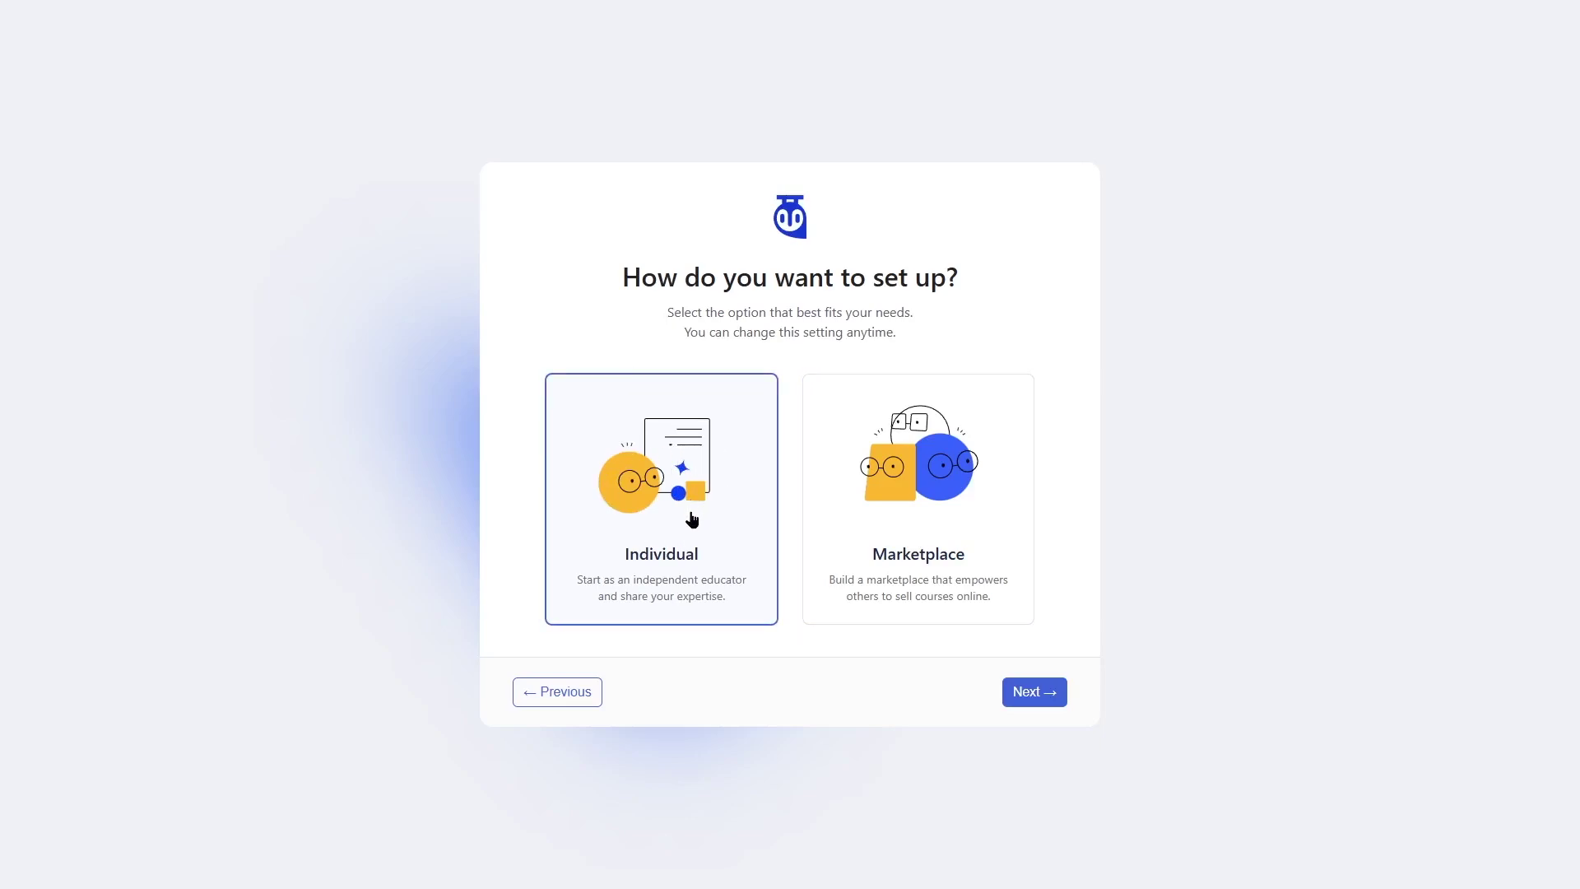
click(909, 514)
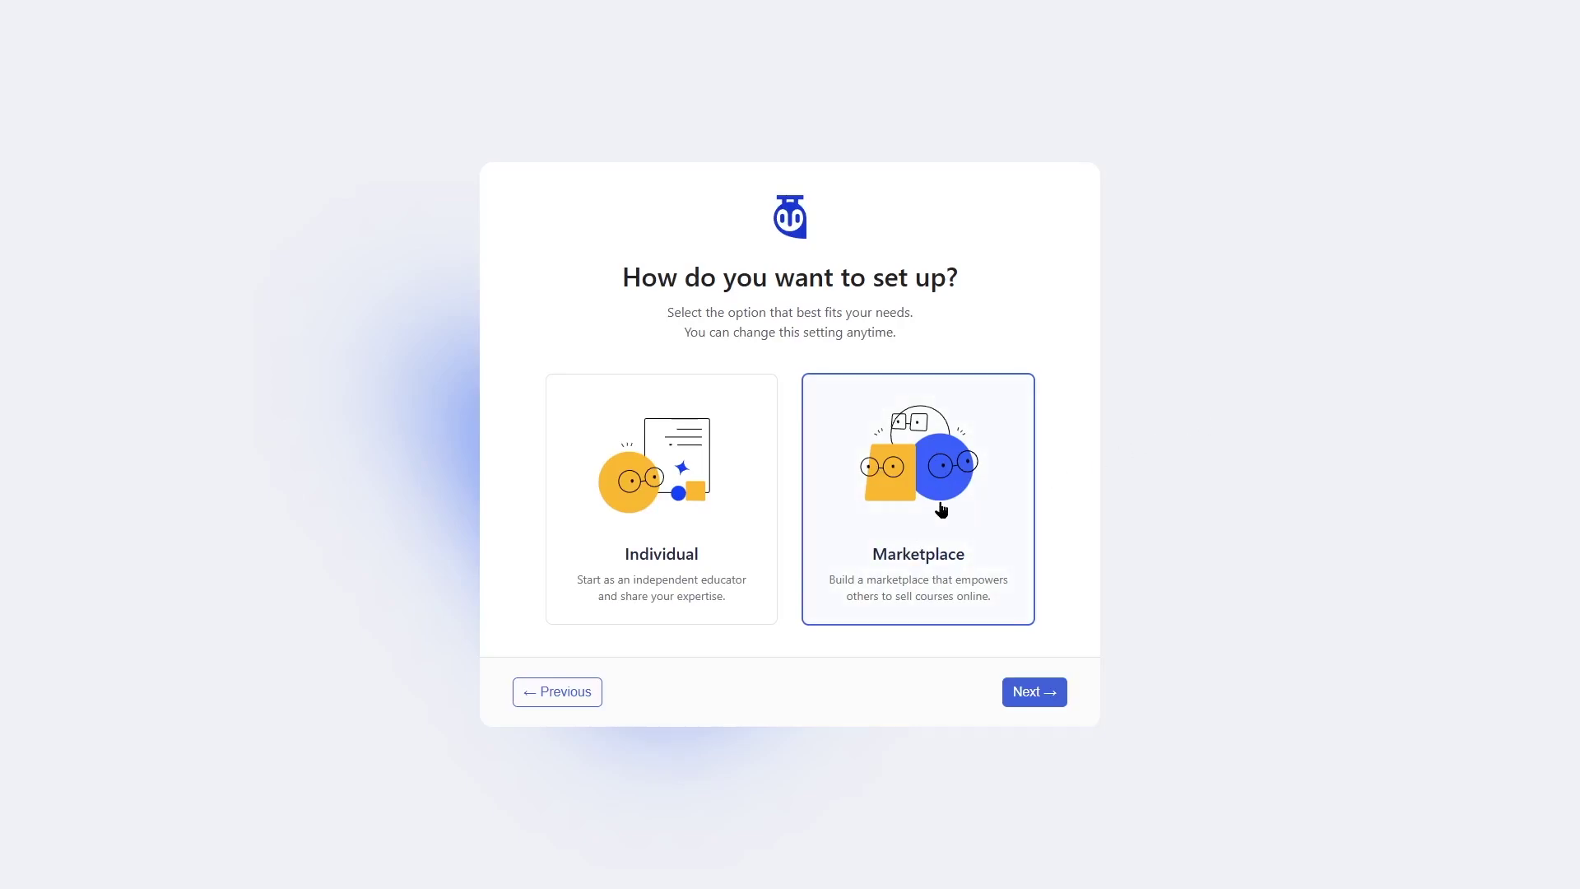
click(1023, 698)
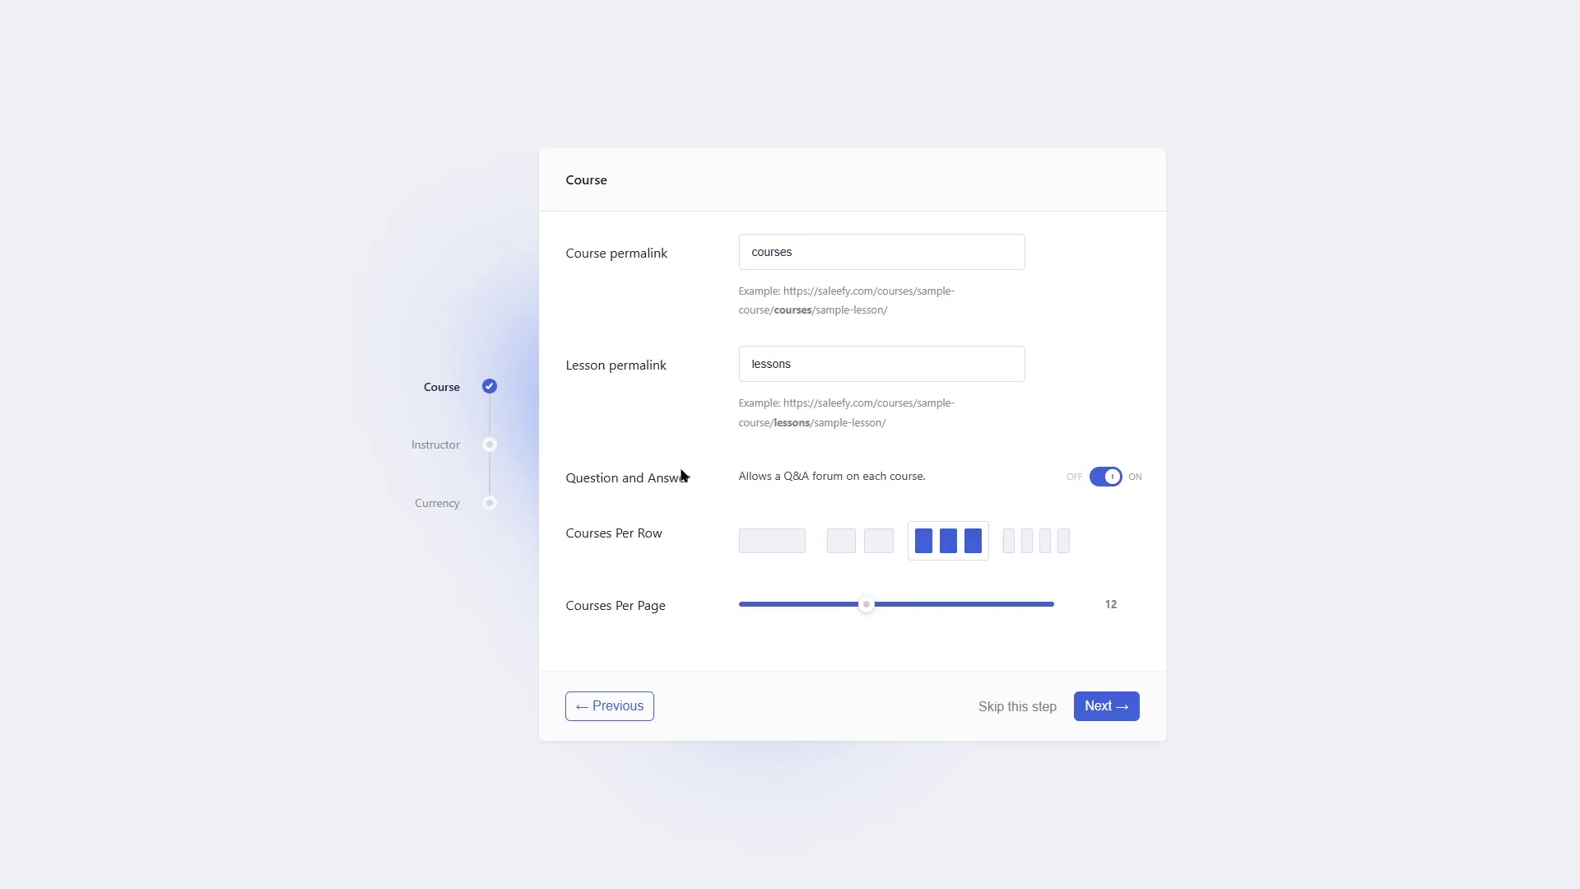
- Keep Q&A on, 3 courses per row and 12 per page, then advance to Instructor
click(1105, 479)
click(1106, 478)
click(1028, 547)
click(942, 545)
mouse_move(866, 605)
mouse_down()
mouse_move(813, 605)
mouse_move(866, 606)
mouse_up()
click(1130, 711)
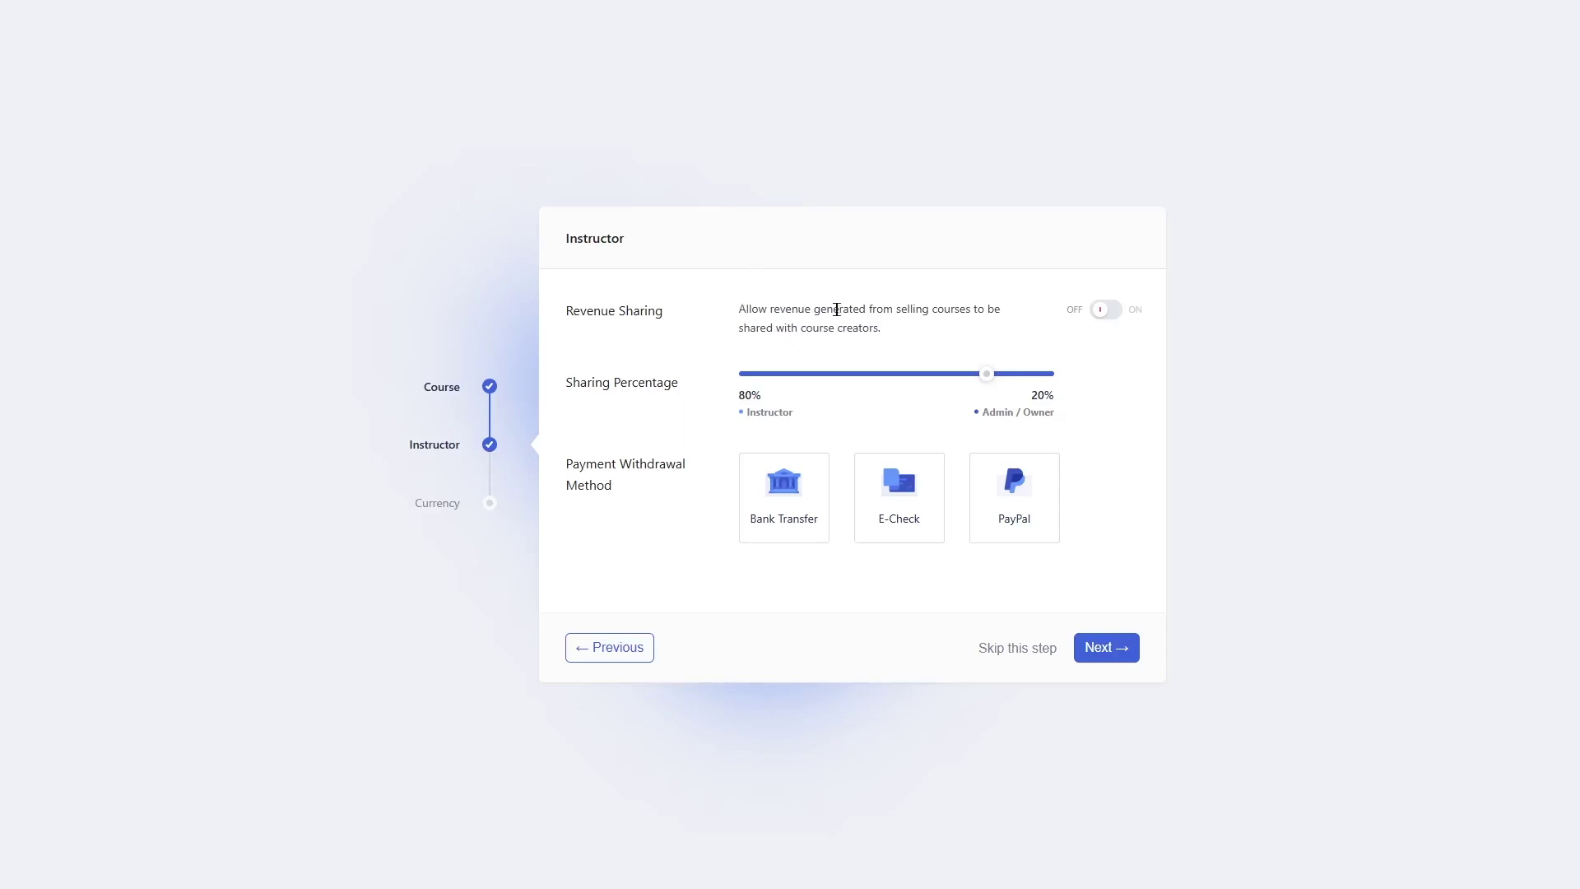
- Enable 80/20 revenue sharing and select Bank Transfer, E-Check and PayPal withdrawals
click(1108, 311)
mouse_move(985, 375)
mouse_down()
mouse_move(872, 372)
mouse_move(987, 373)
mouse_up()
click(758, 504)
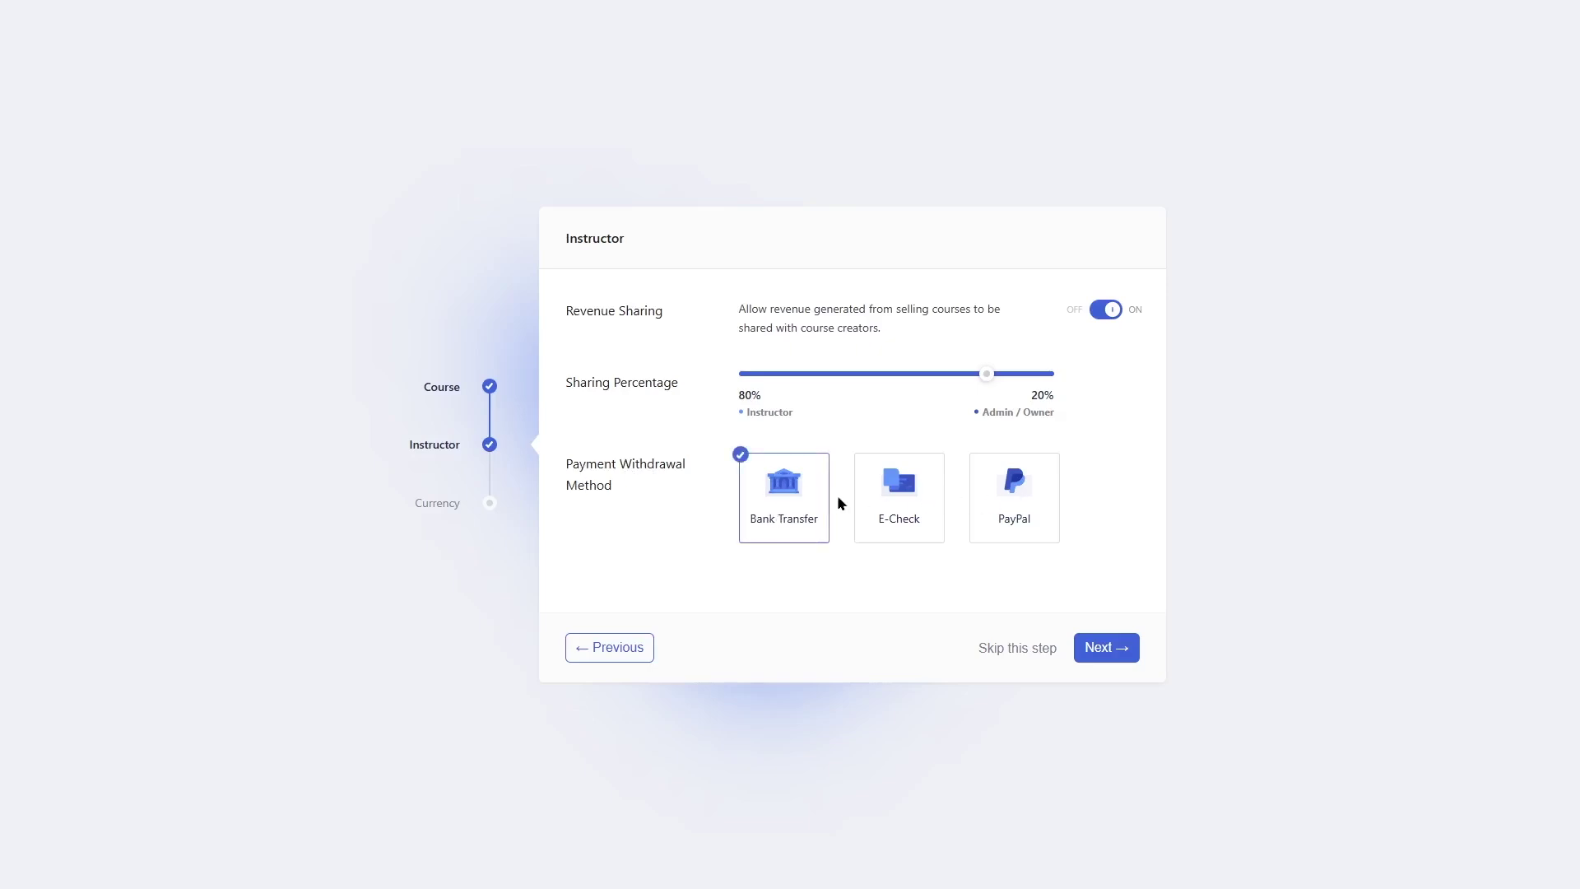
click(877, 509)
click(1012, 494)
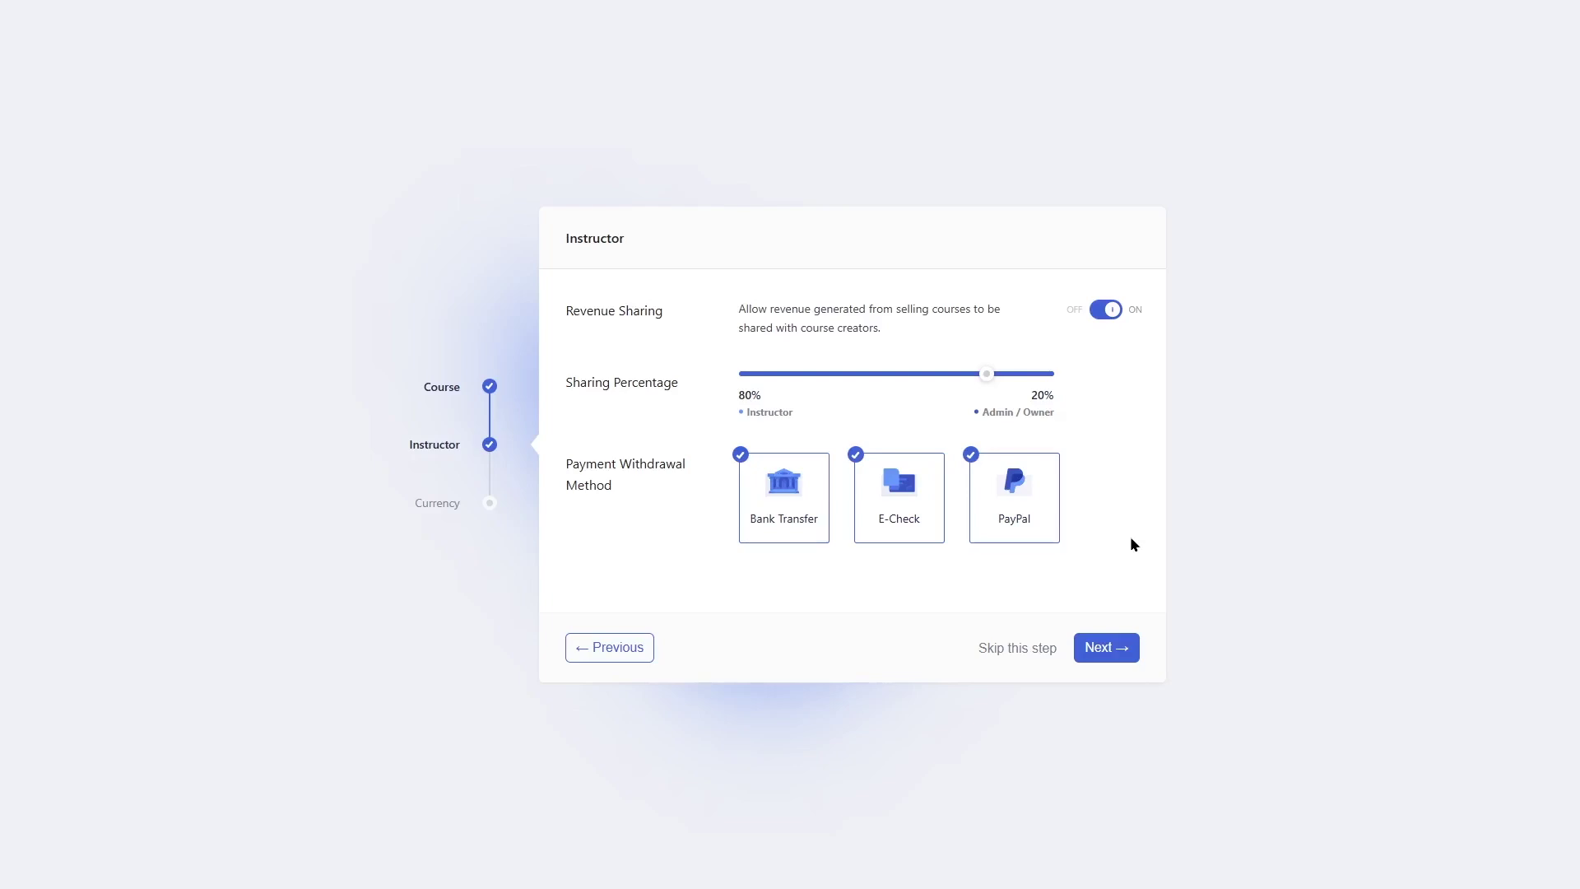
- On the Currency step, leave the symbol as USD ($) and finish the setup
click(1125, 648)
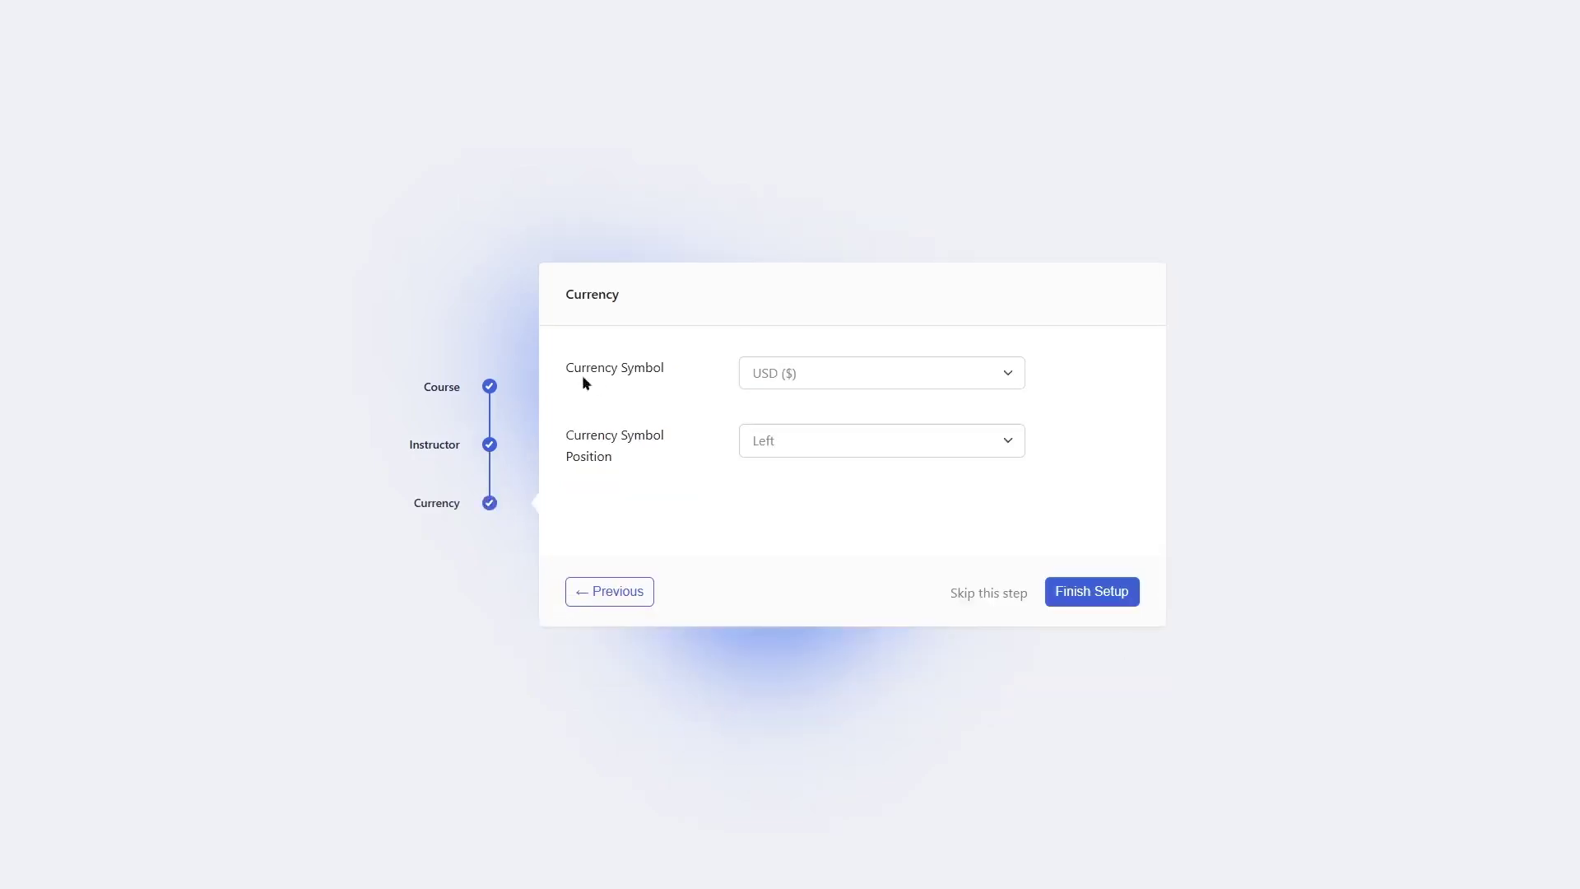
click(752, 381)
click(801, 455)
click(1088, 602)
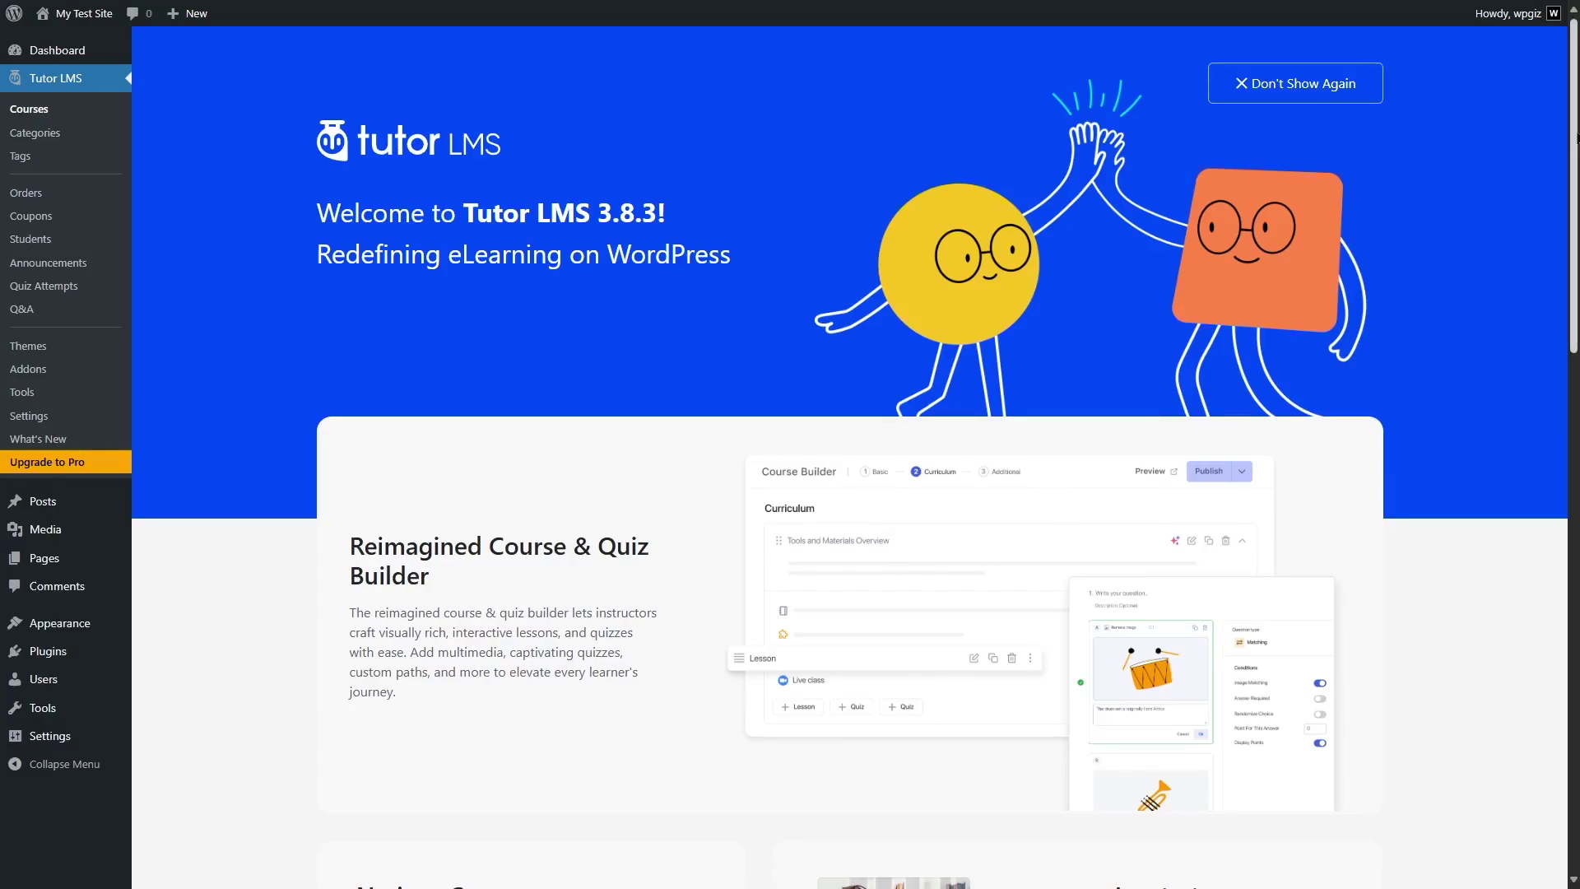
drag(1576, 140, 1575, 250)
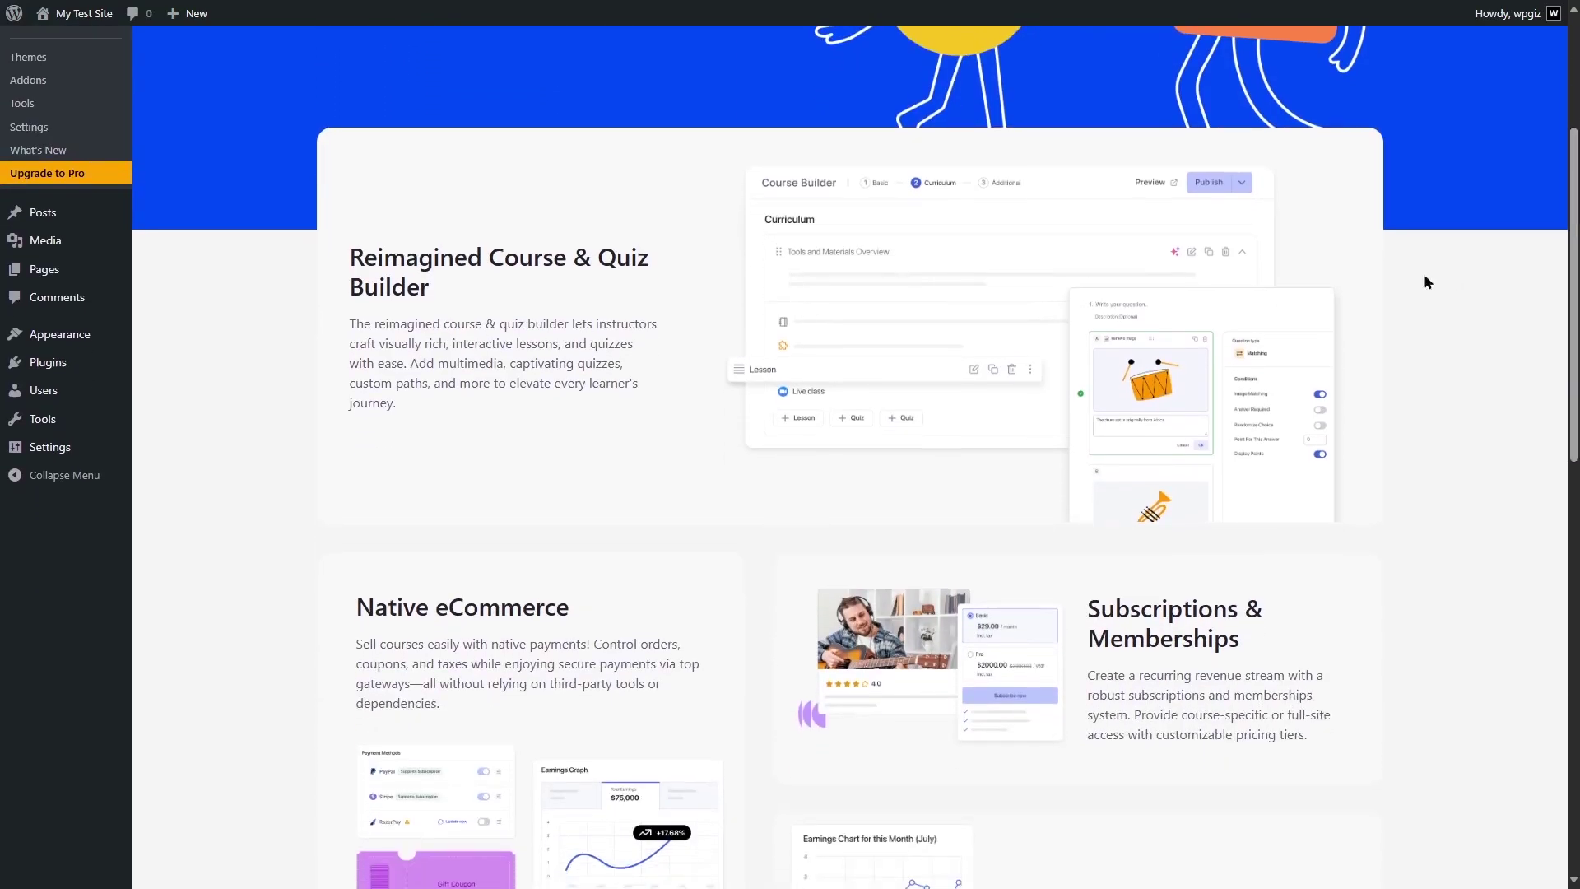
scroll(649, 428, down, 4)
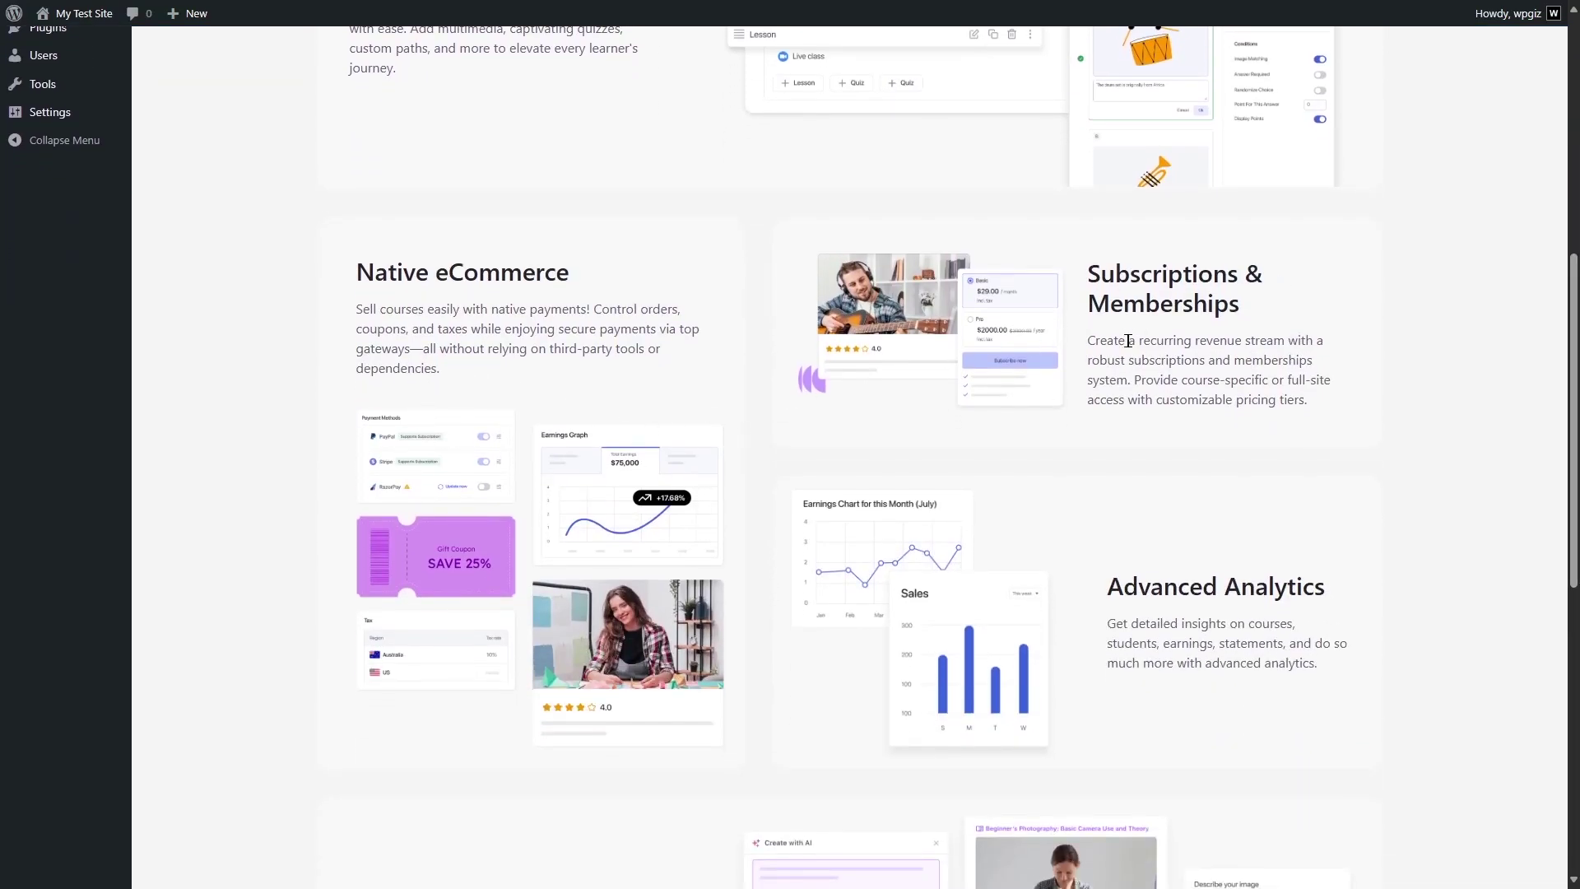
scroll(1140, 611, down, 7)
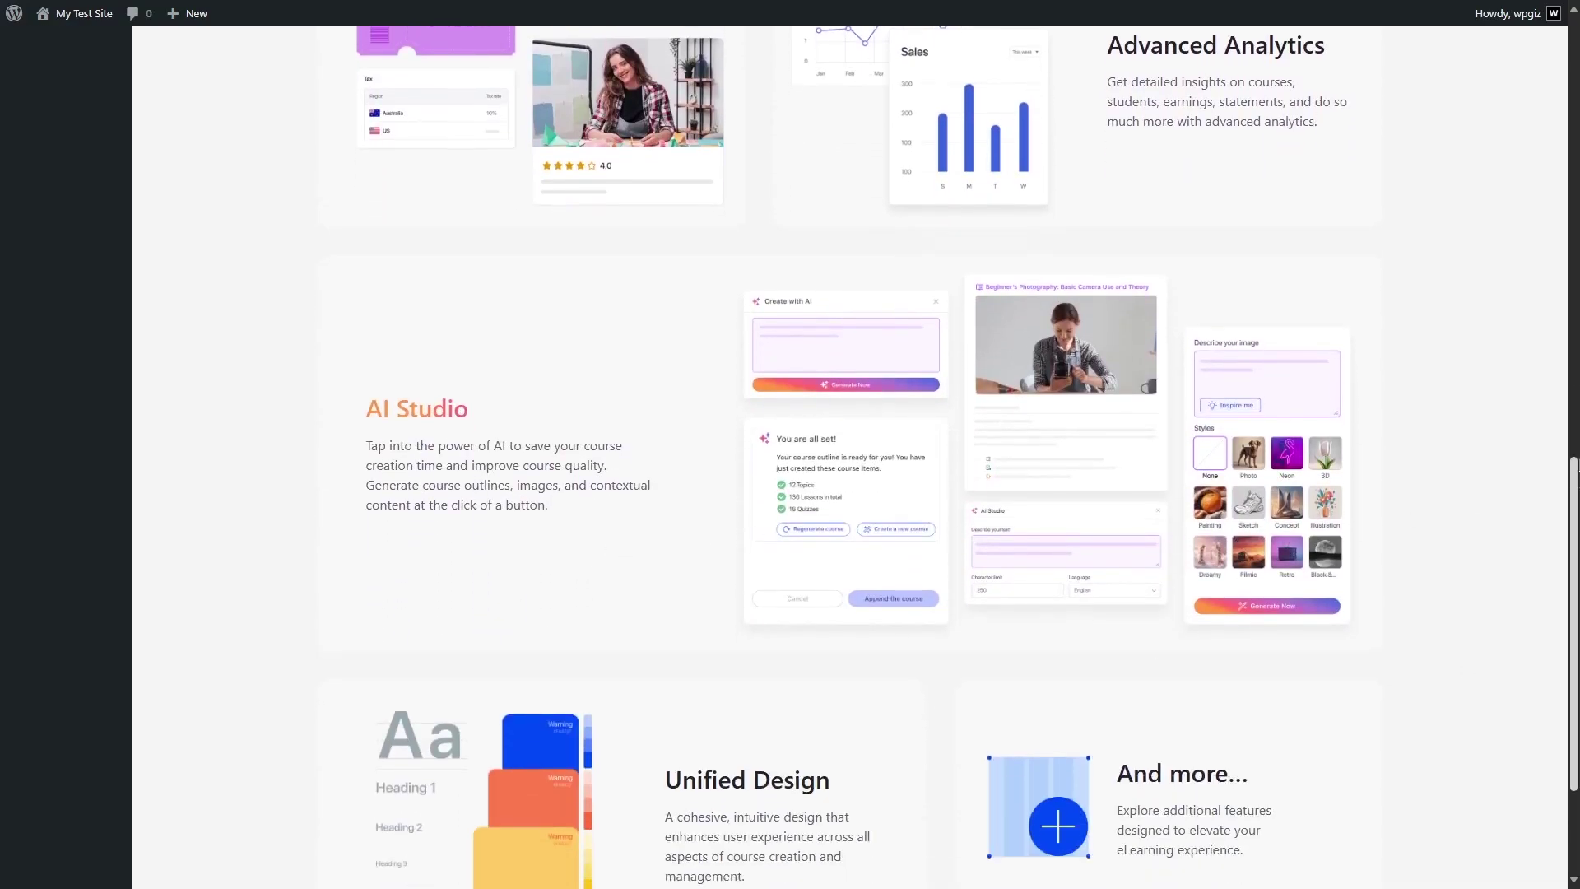
scroll(527, 568, down, 3)
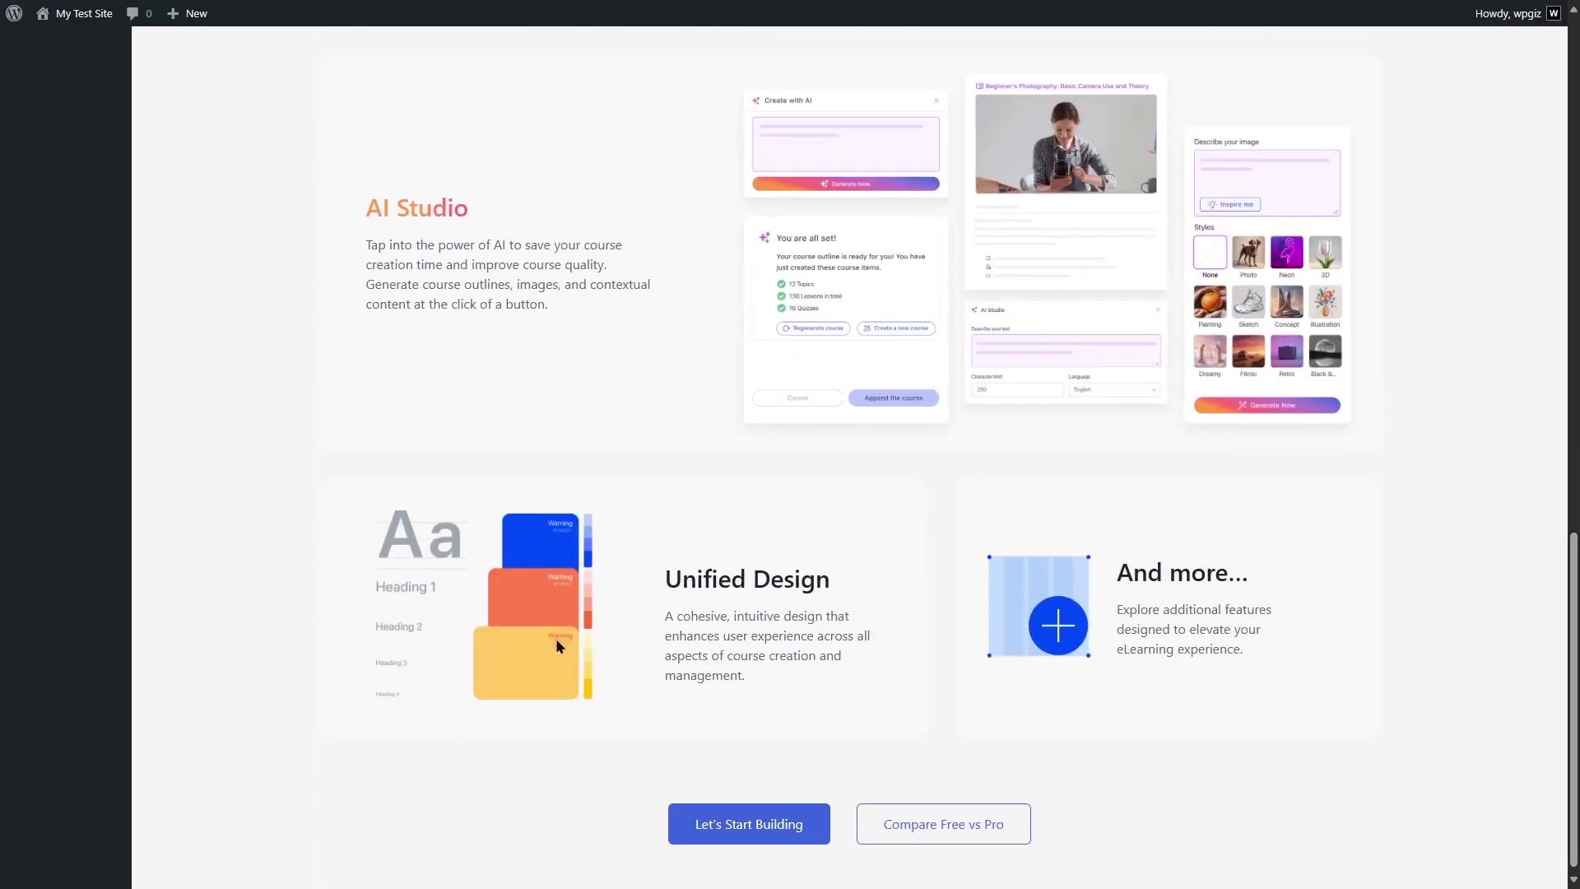
key(Home)
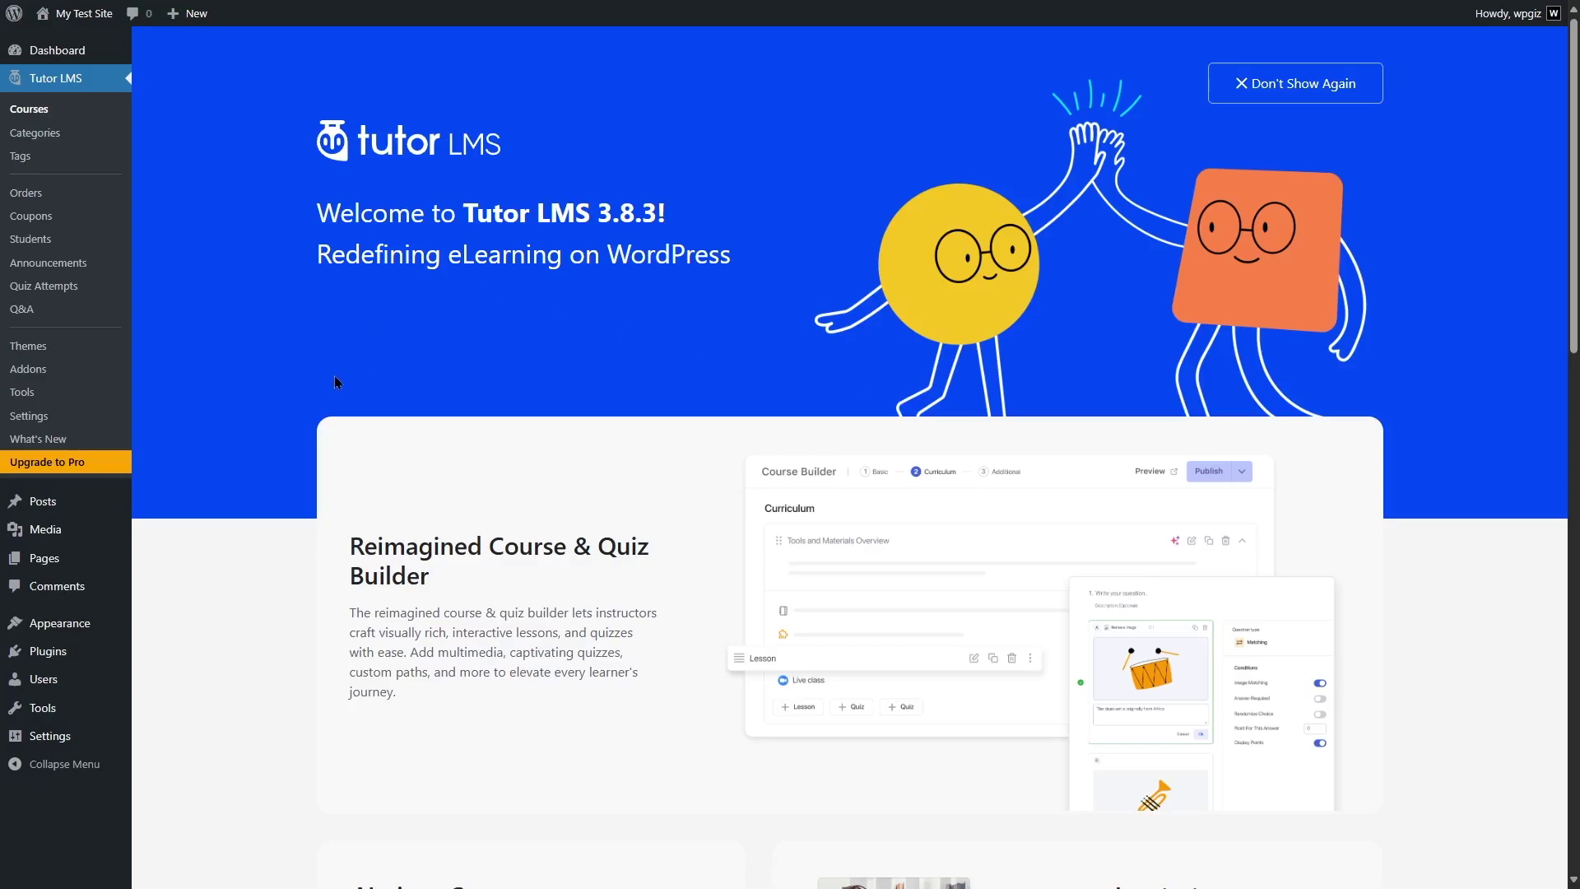
click(47, 651)
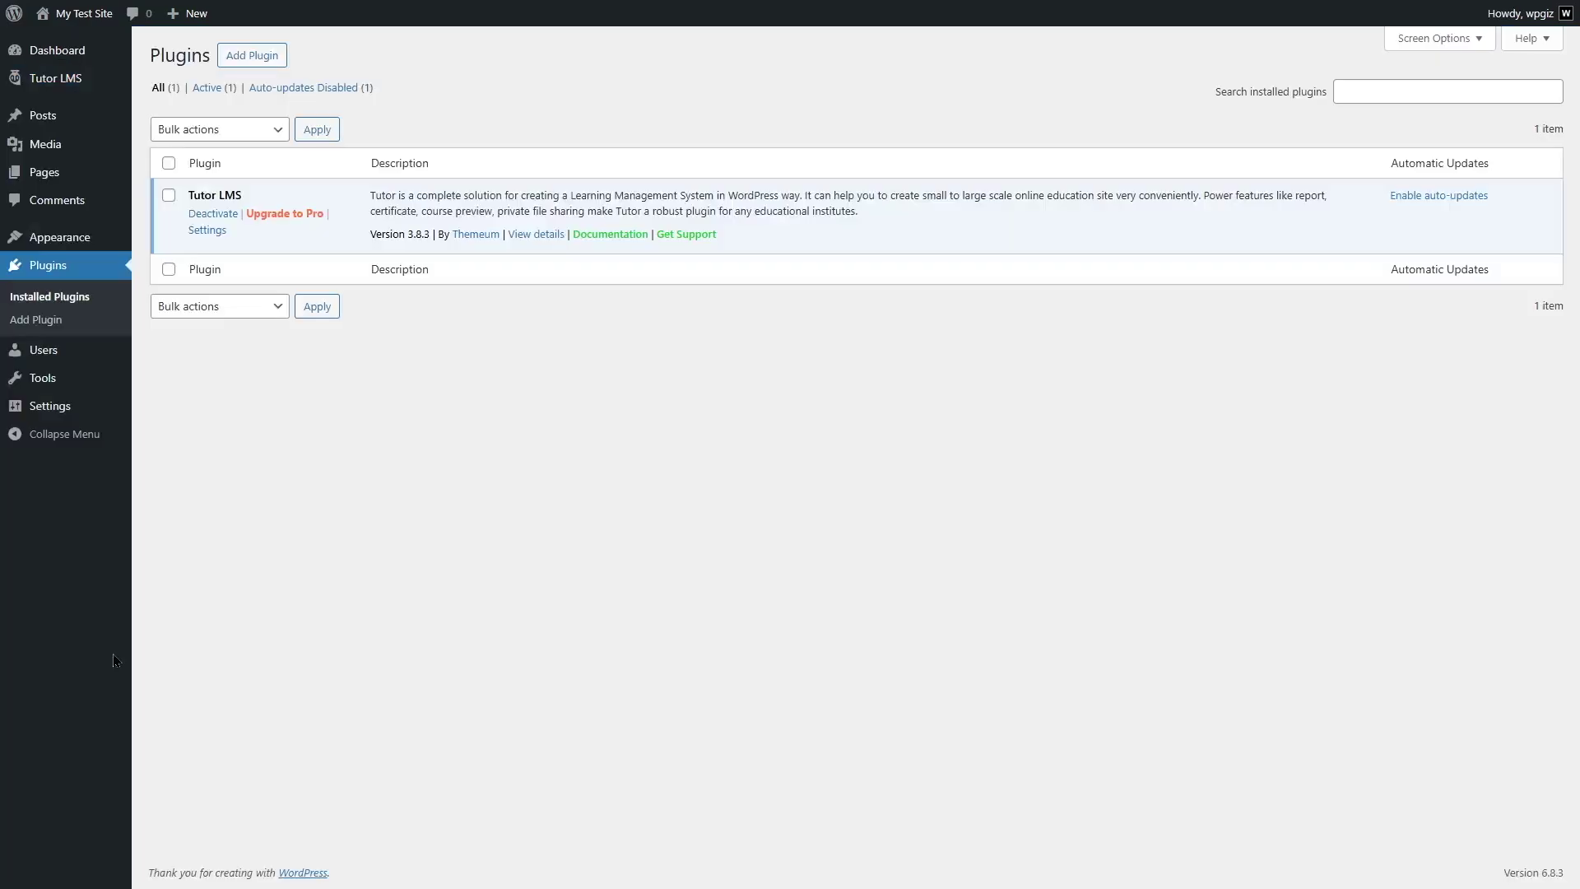
- Upload tutor-pro-3.8.3.zip through Upload Plugin, install it, and activate Tutor LMS Pro
click(254, 56)
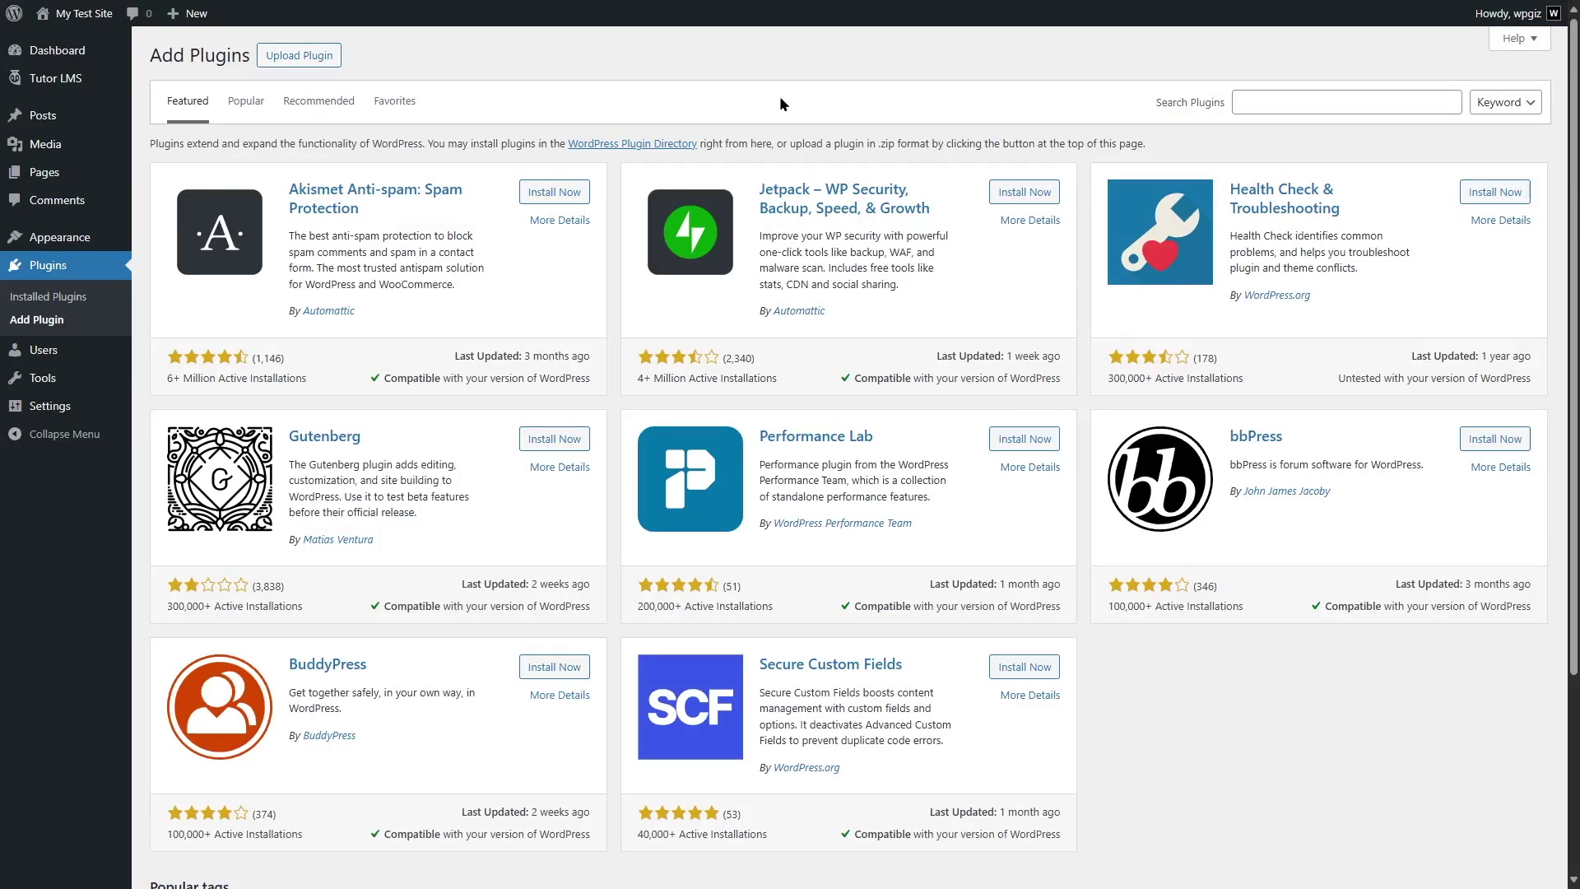
click(307, 57)
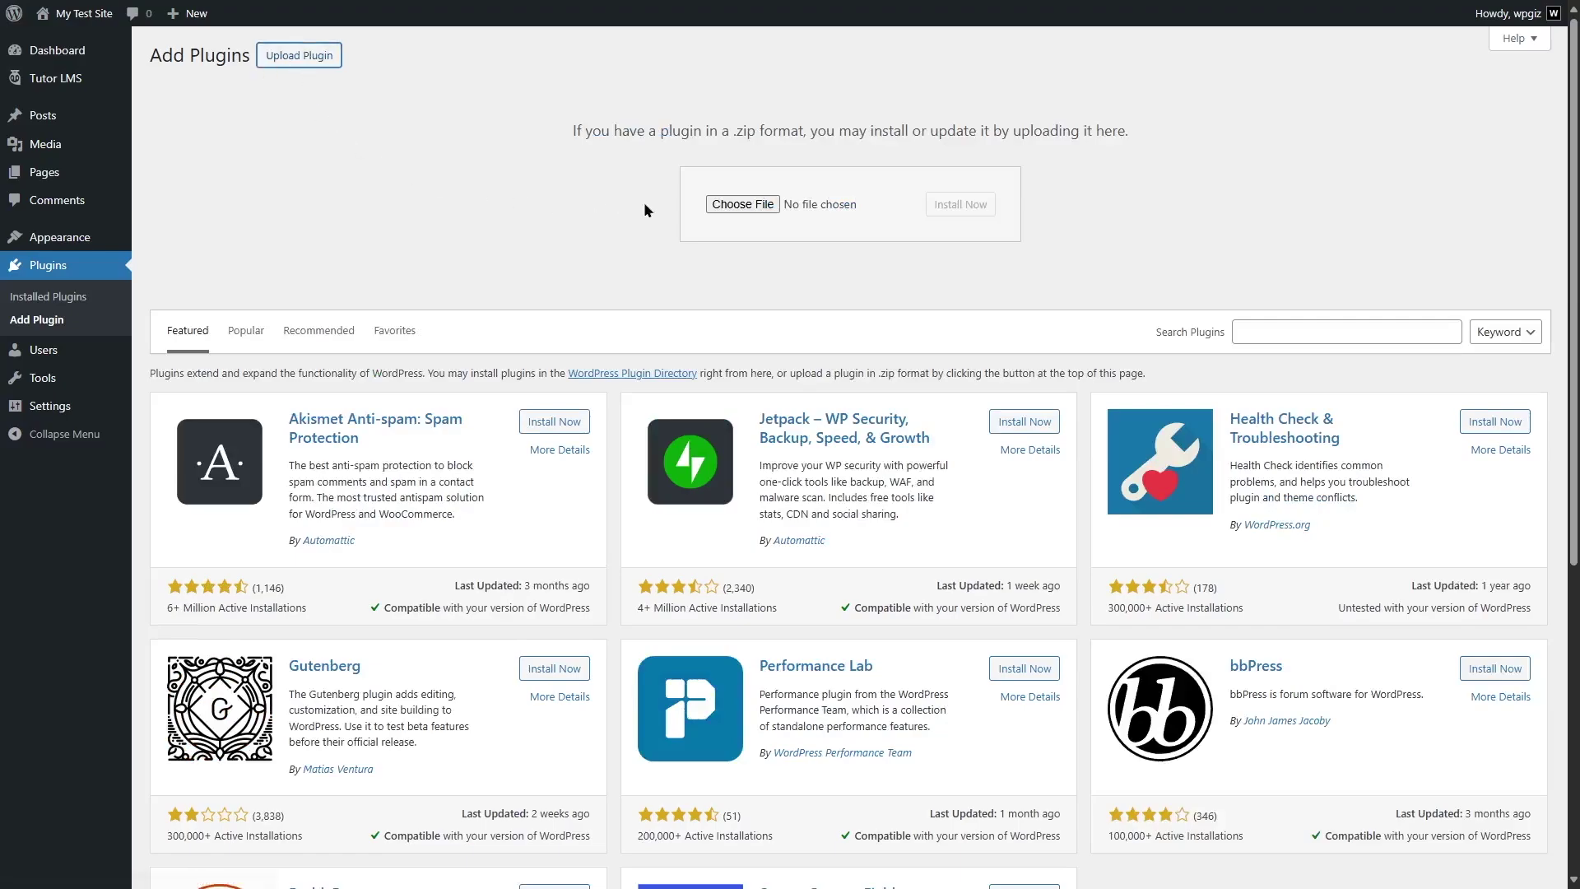
click(749, 211)
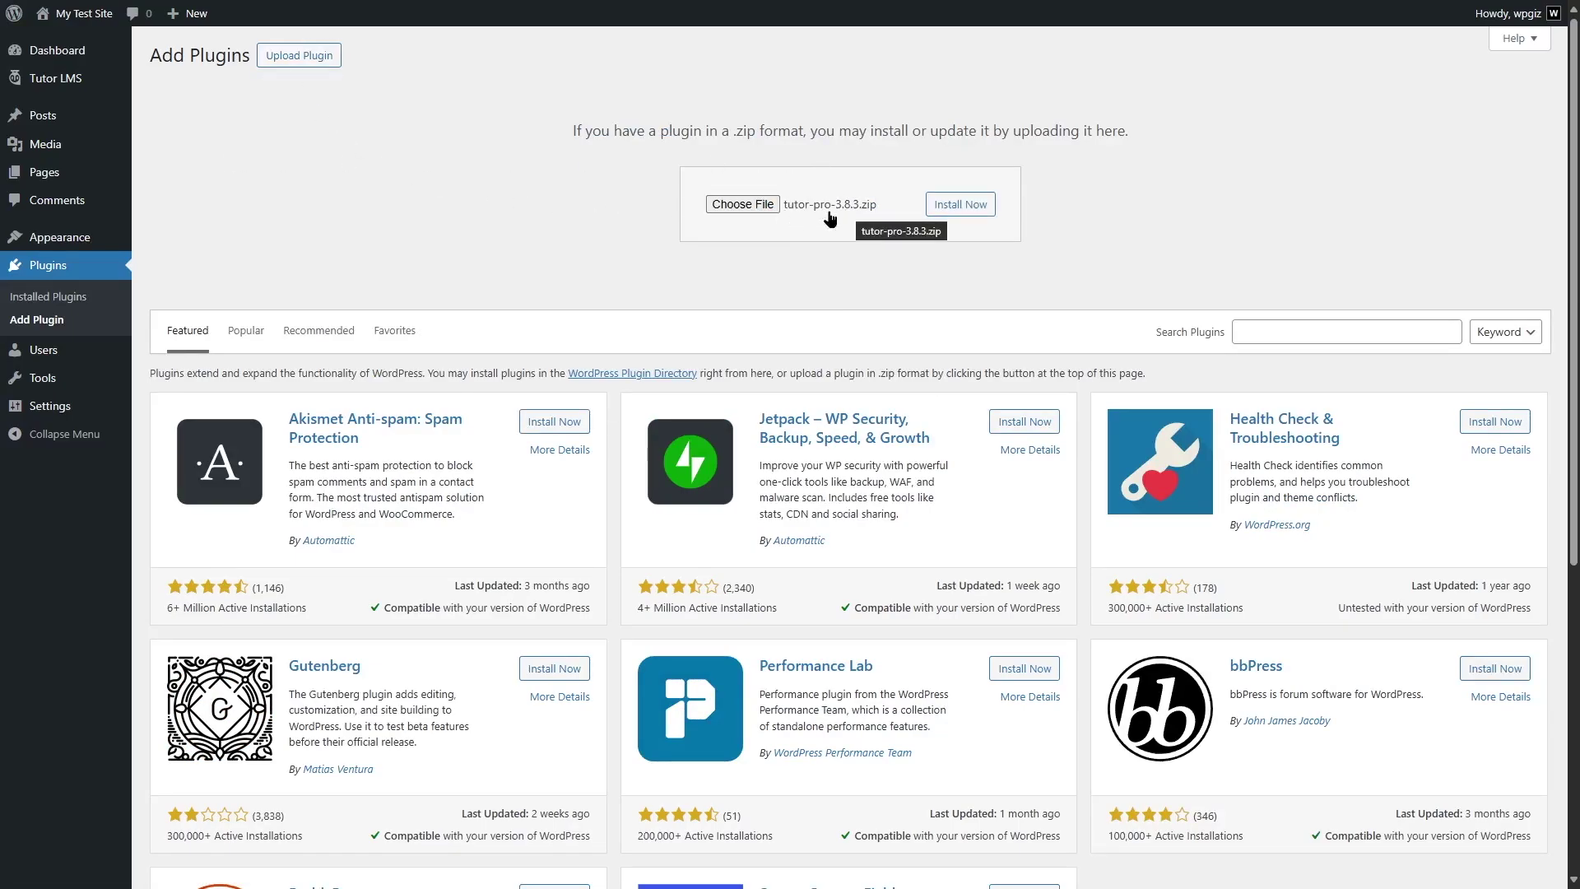
click(970, 207)
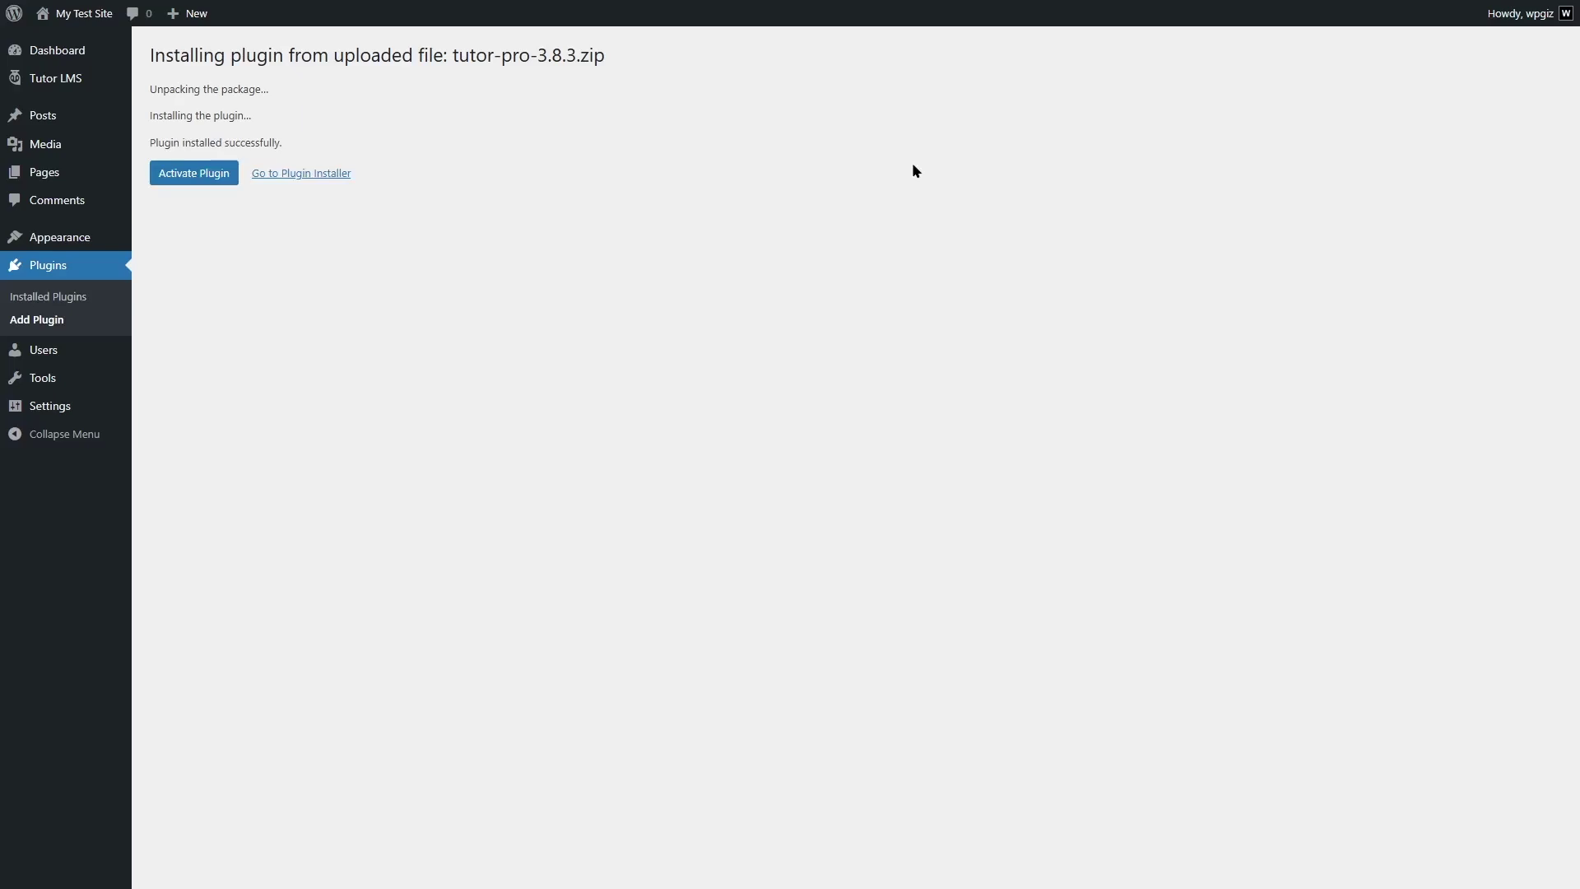
click(195, 174)
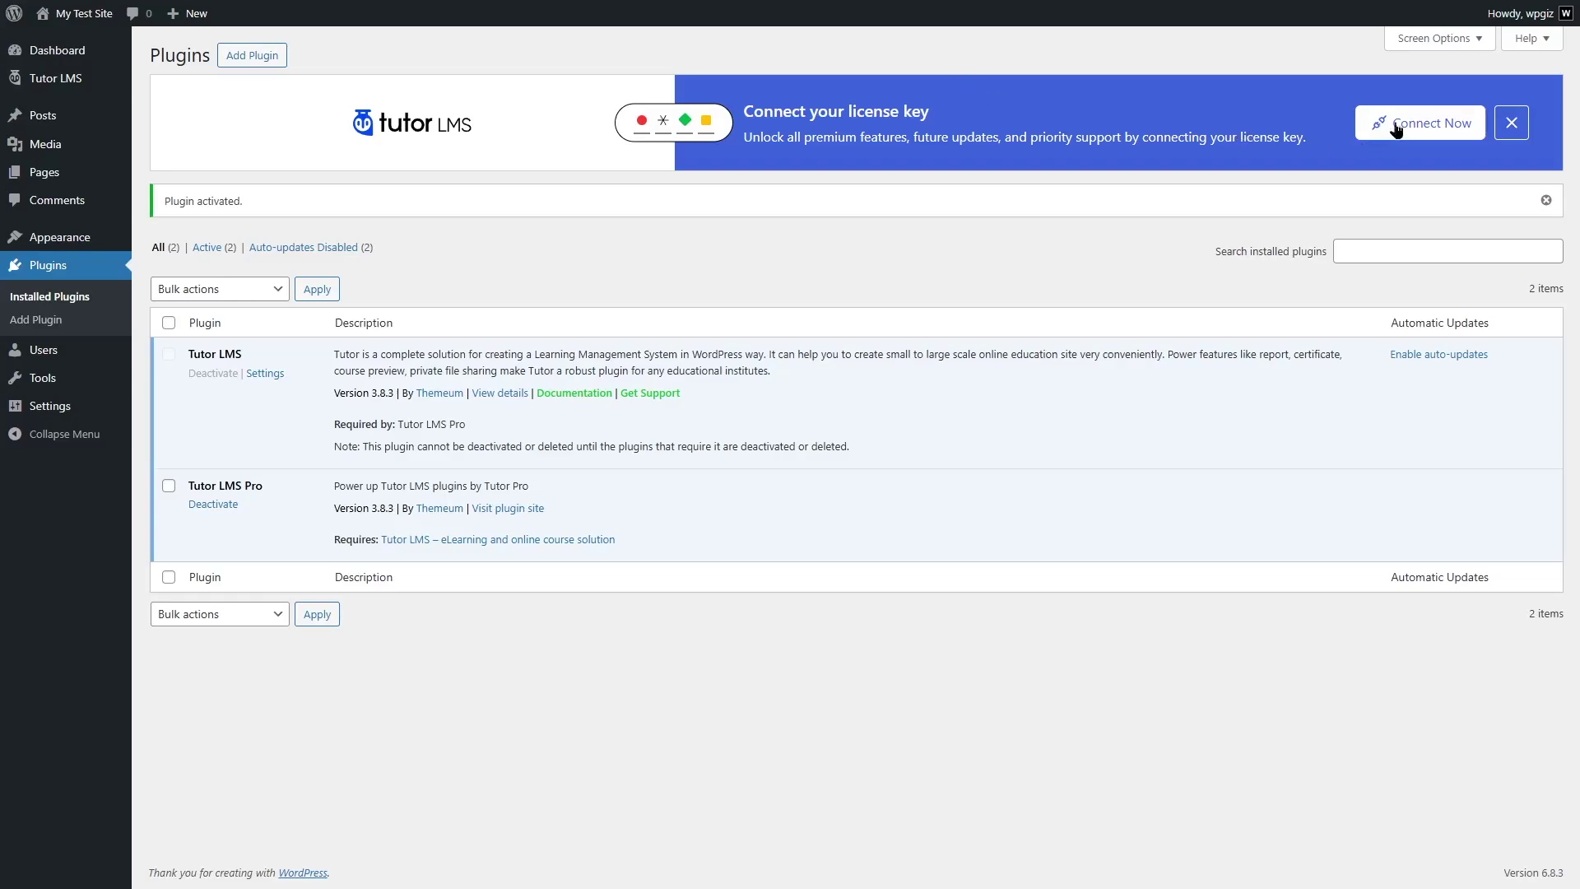
- Go to the Tutor LMS license settings page from the connection prompt
click(1455, 132)
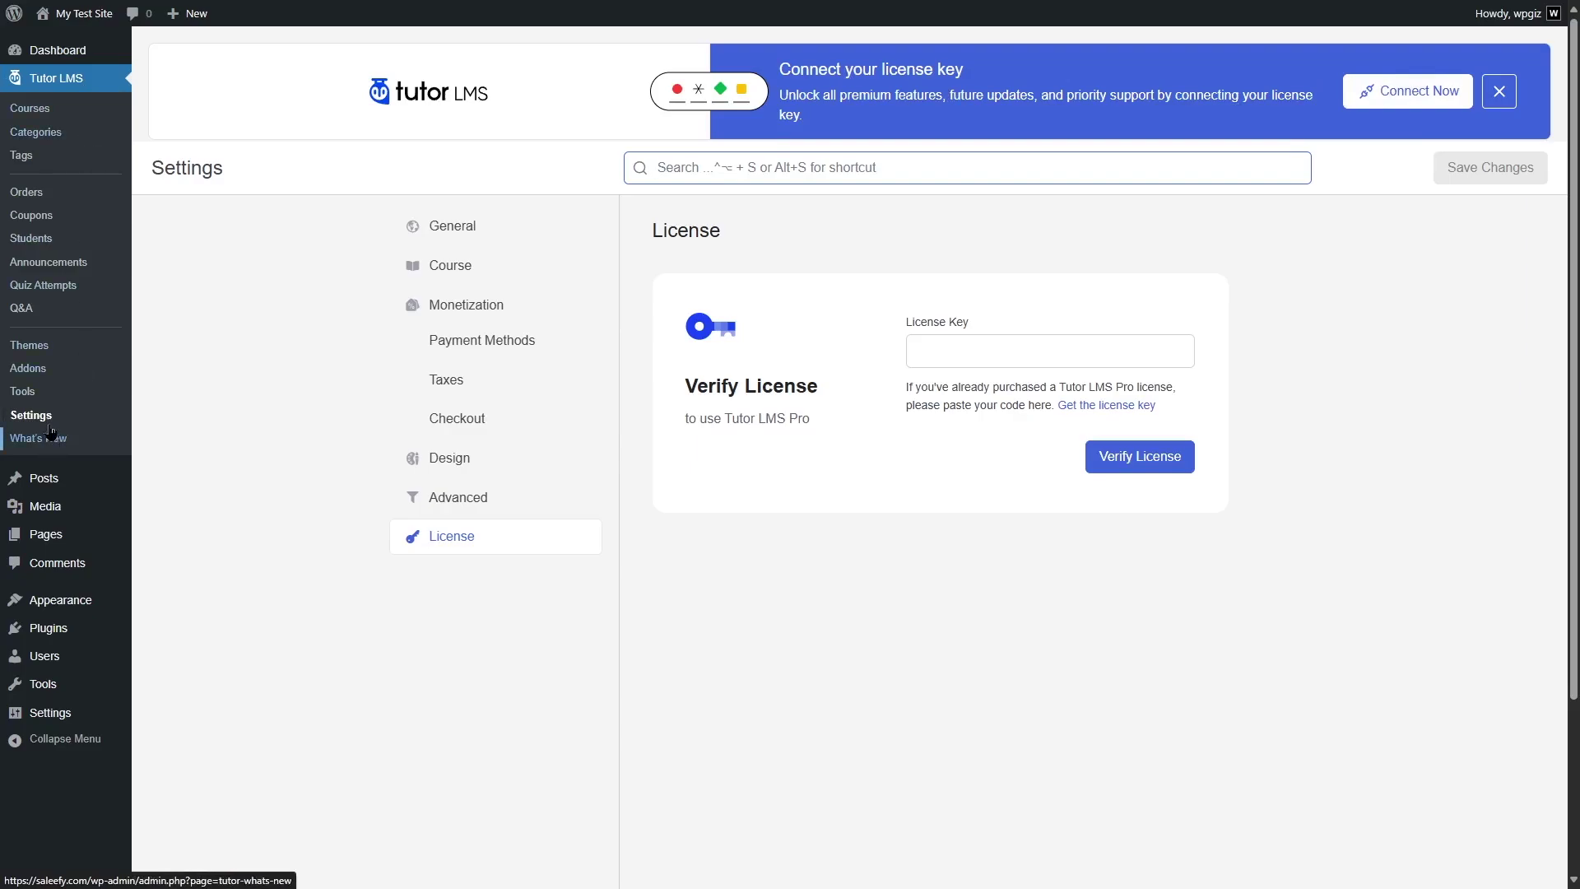
- Paste the Tutor LMS Pro license key into the License Key field and verify it
click(912, 351)
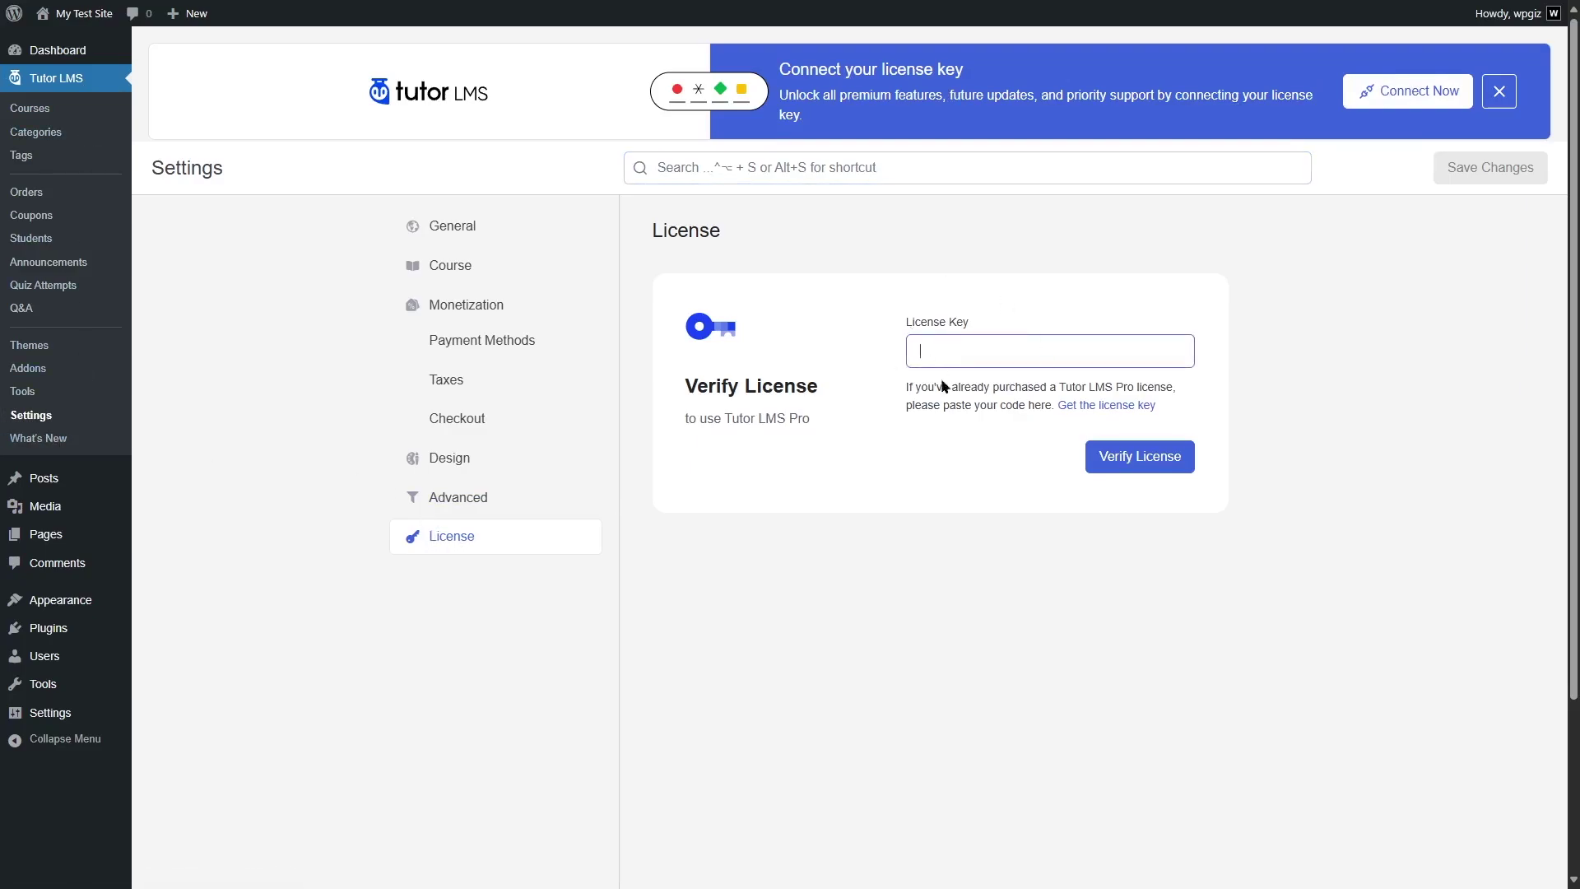
key(ctrl+v)
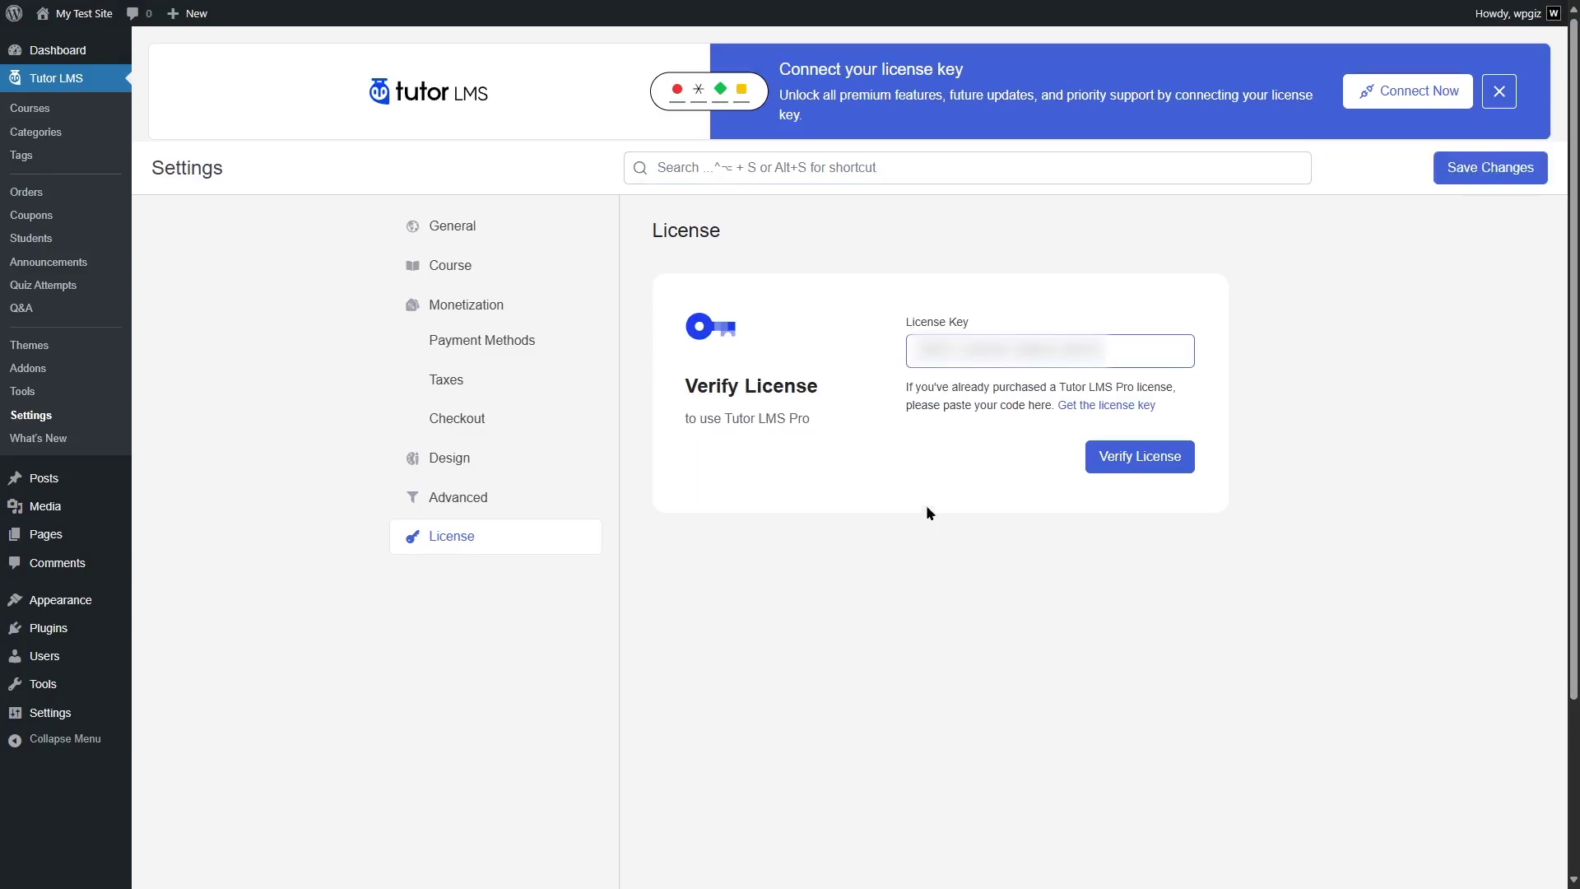
click(1142, 458)
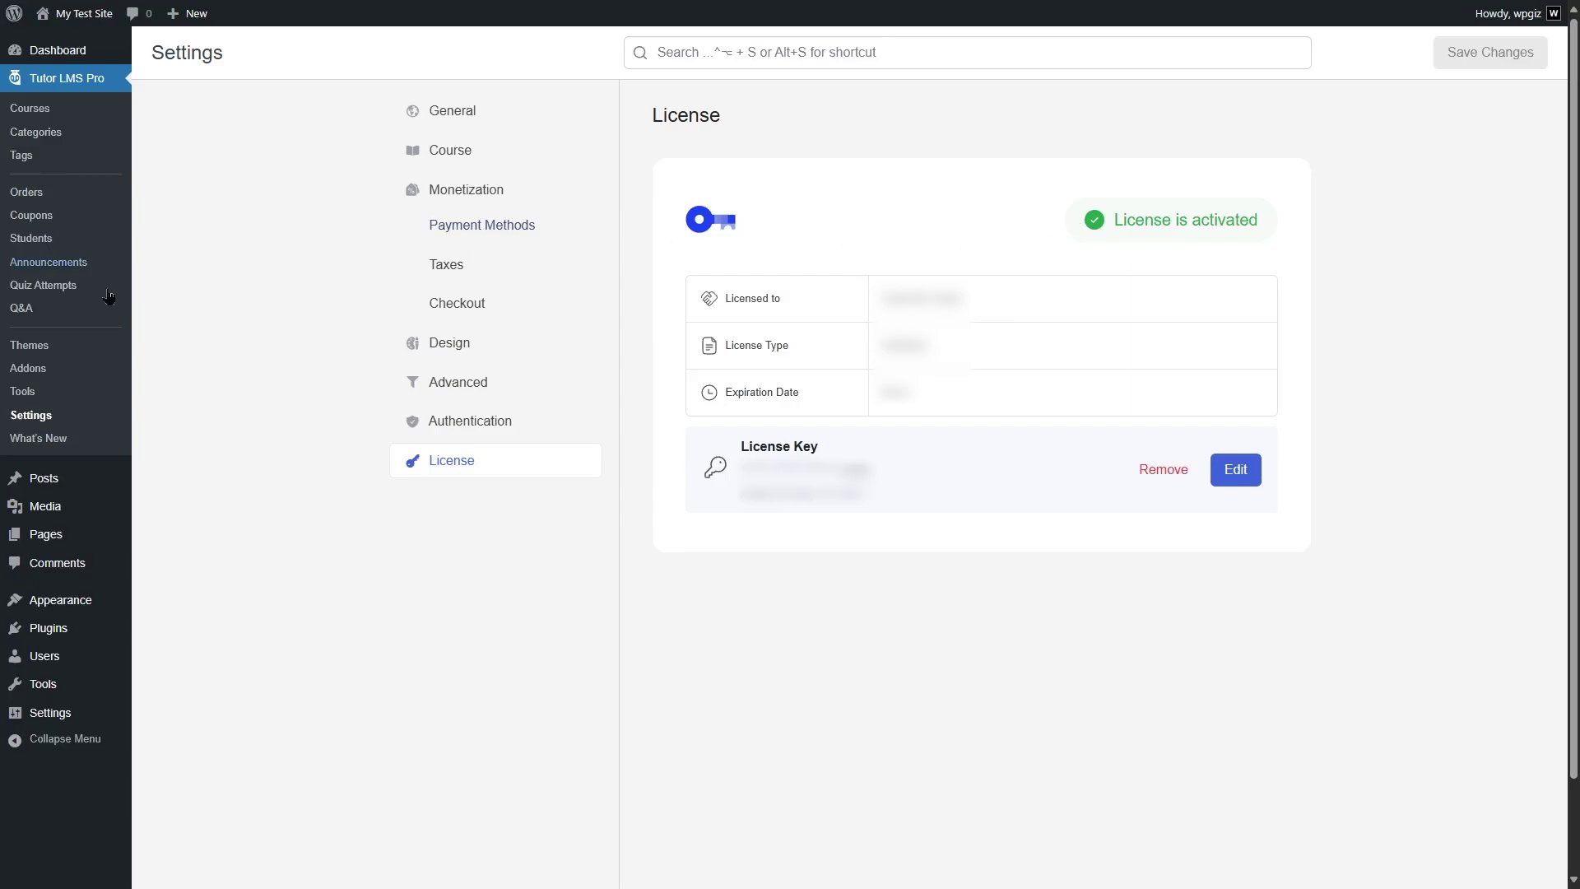
- Open Tutor LMS Pro > Addons and scroll through all the available addon cards
click(31, 372)
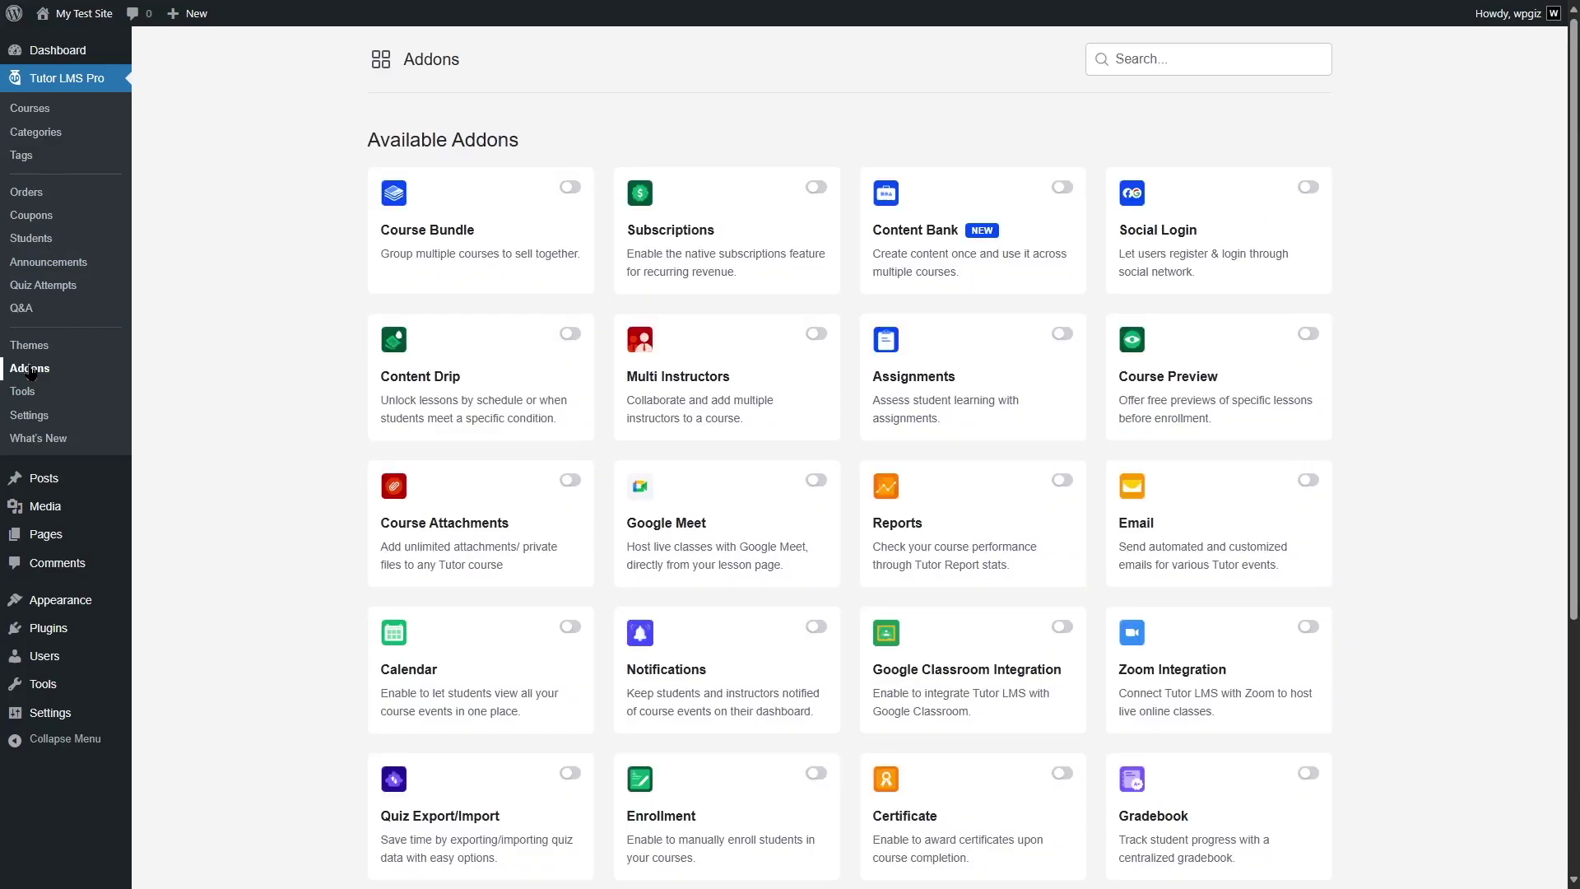
scroll(849, 460, down, 3)
scroll(849, 461, down, 4)
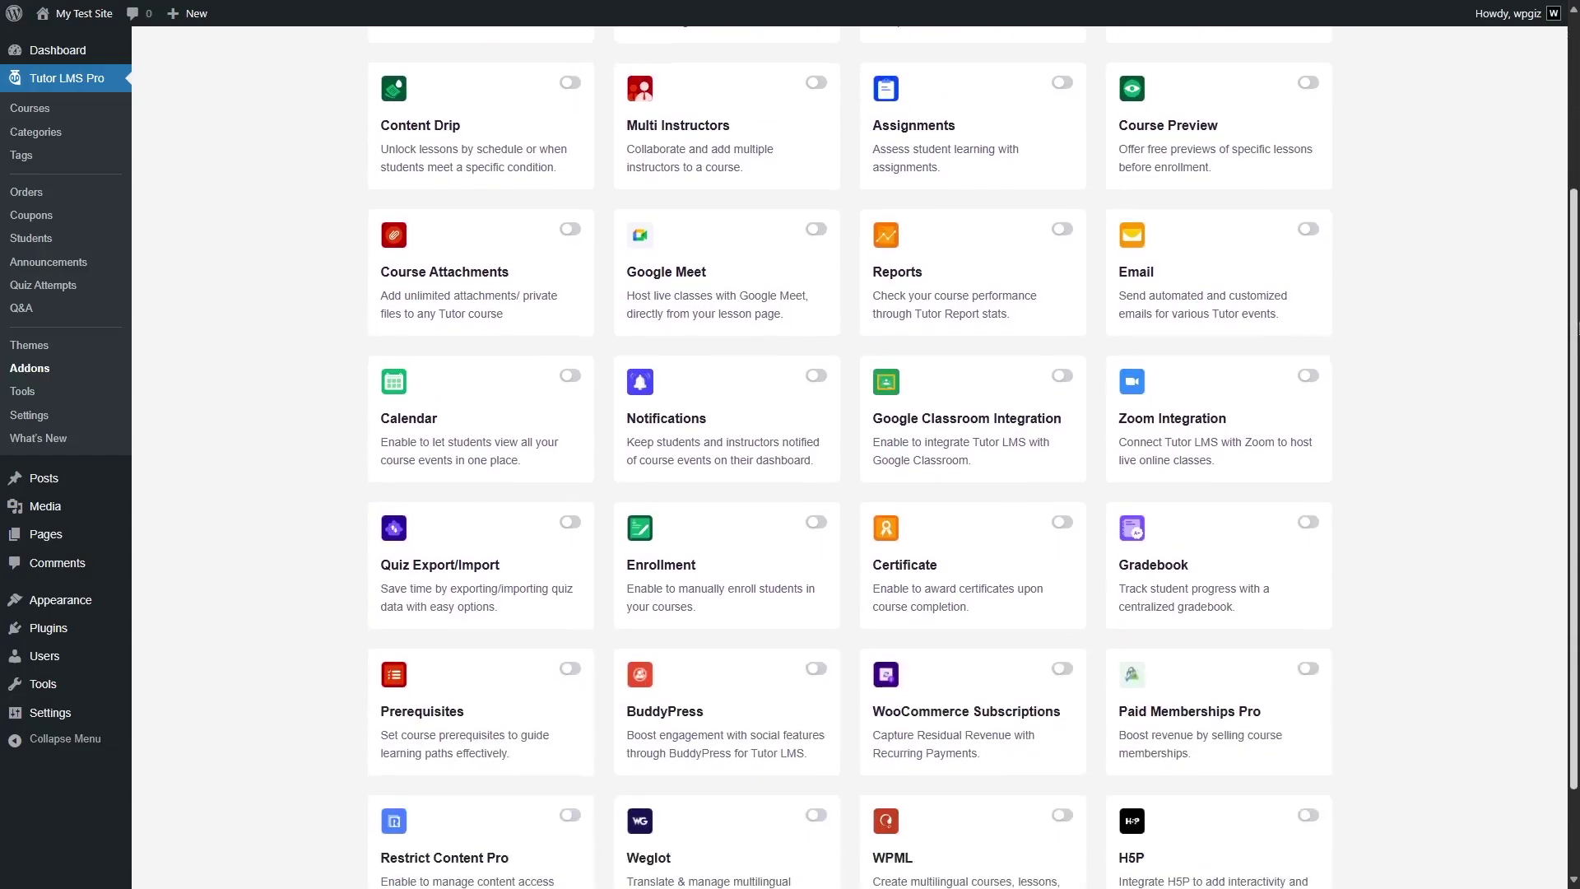
scroll(849, 461, up, 5)
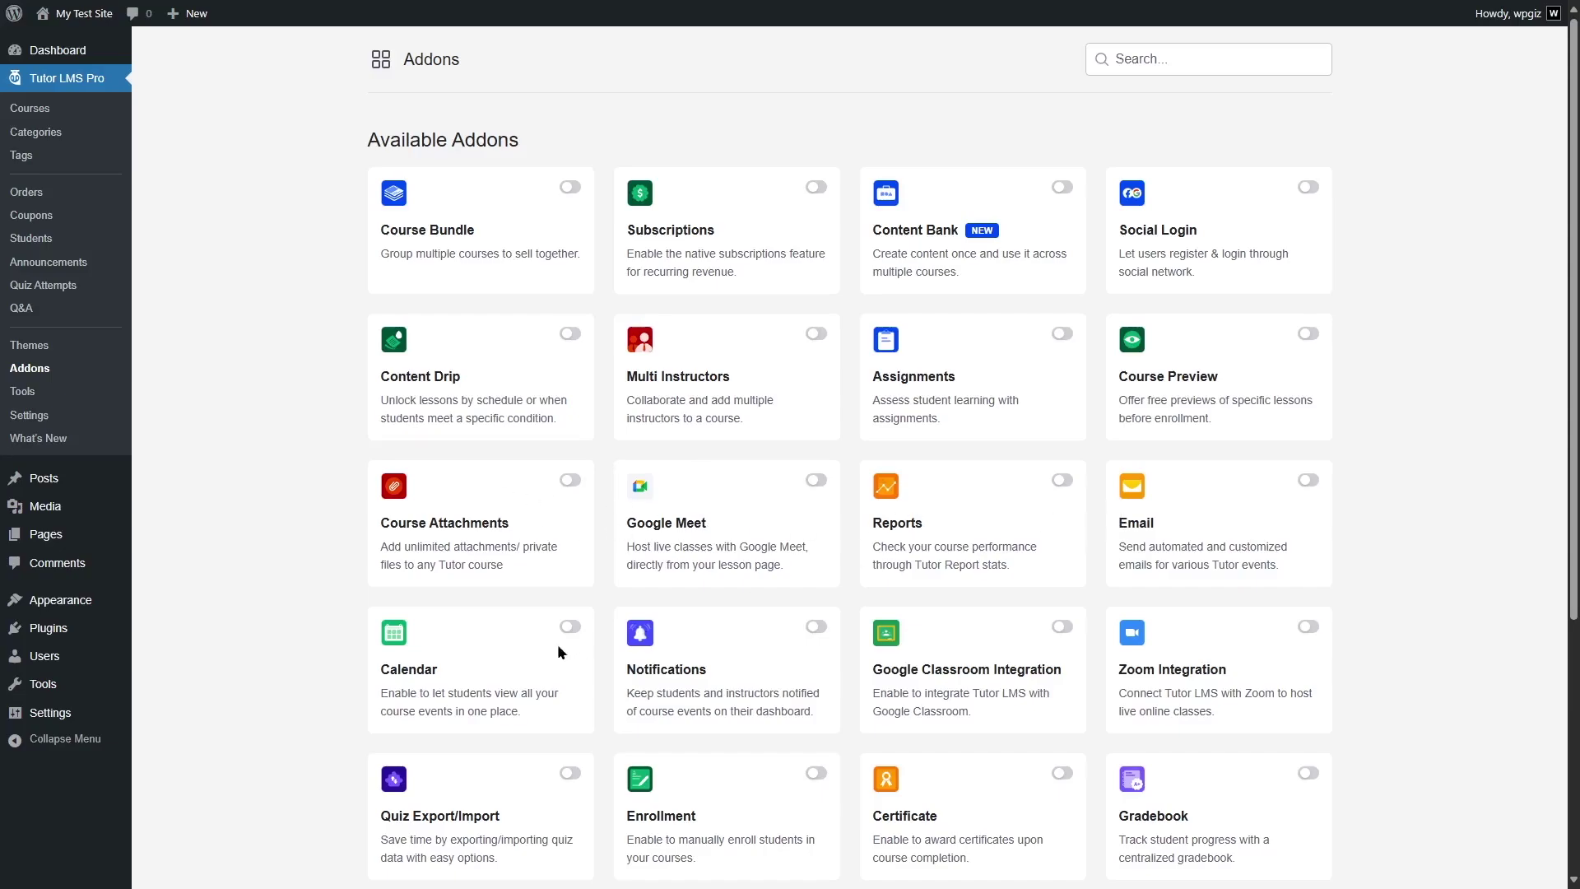
scroll(1575, 467, down, 2)
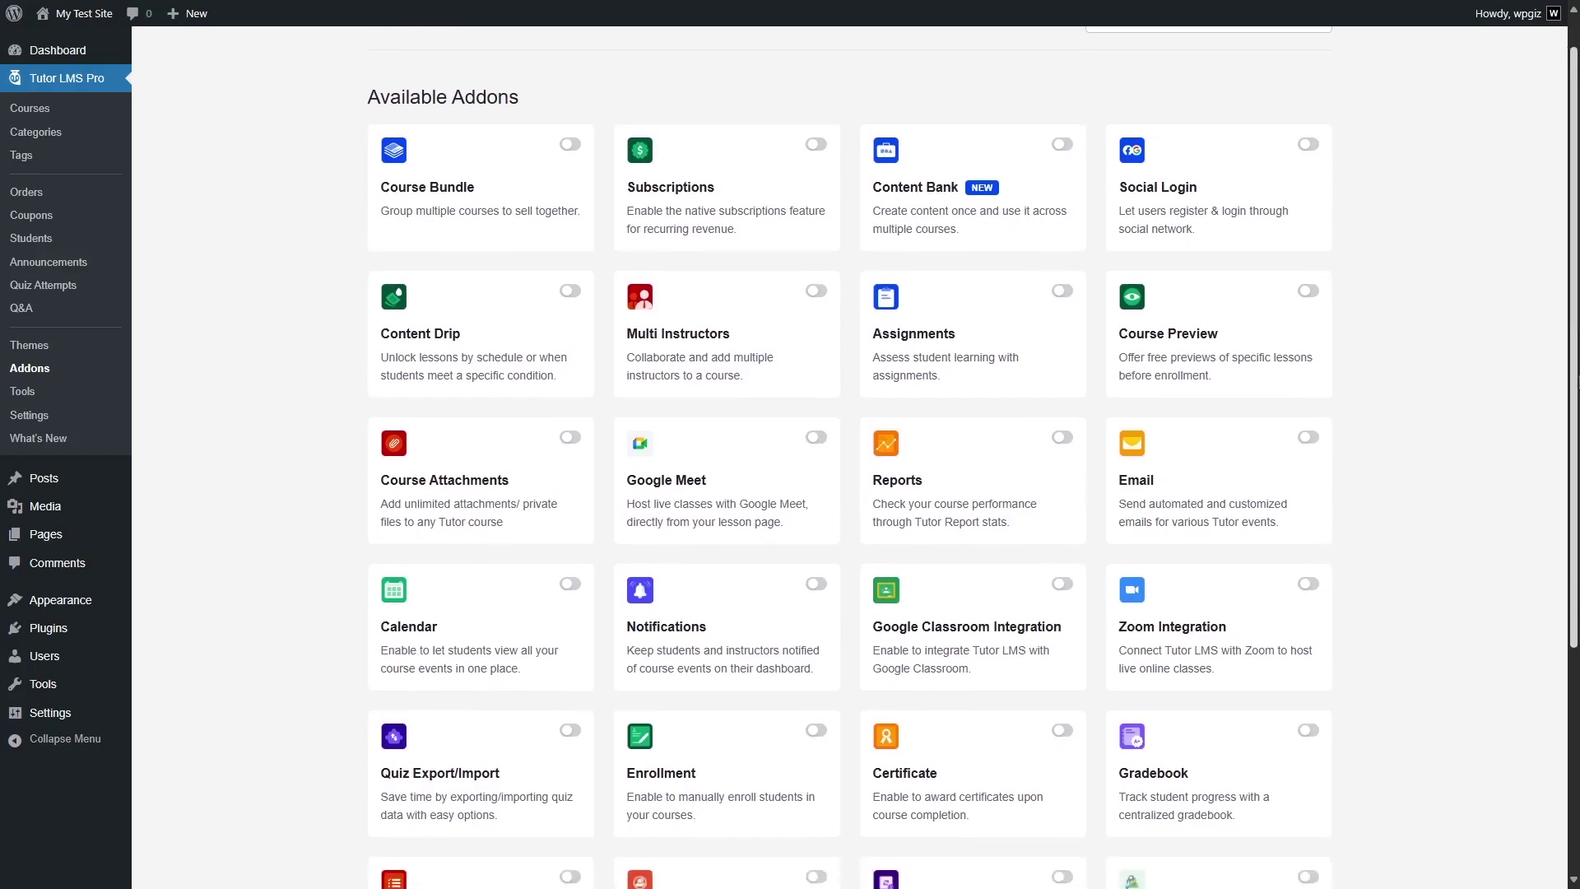
scroll(1575, 467, down, 3)
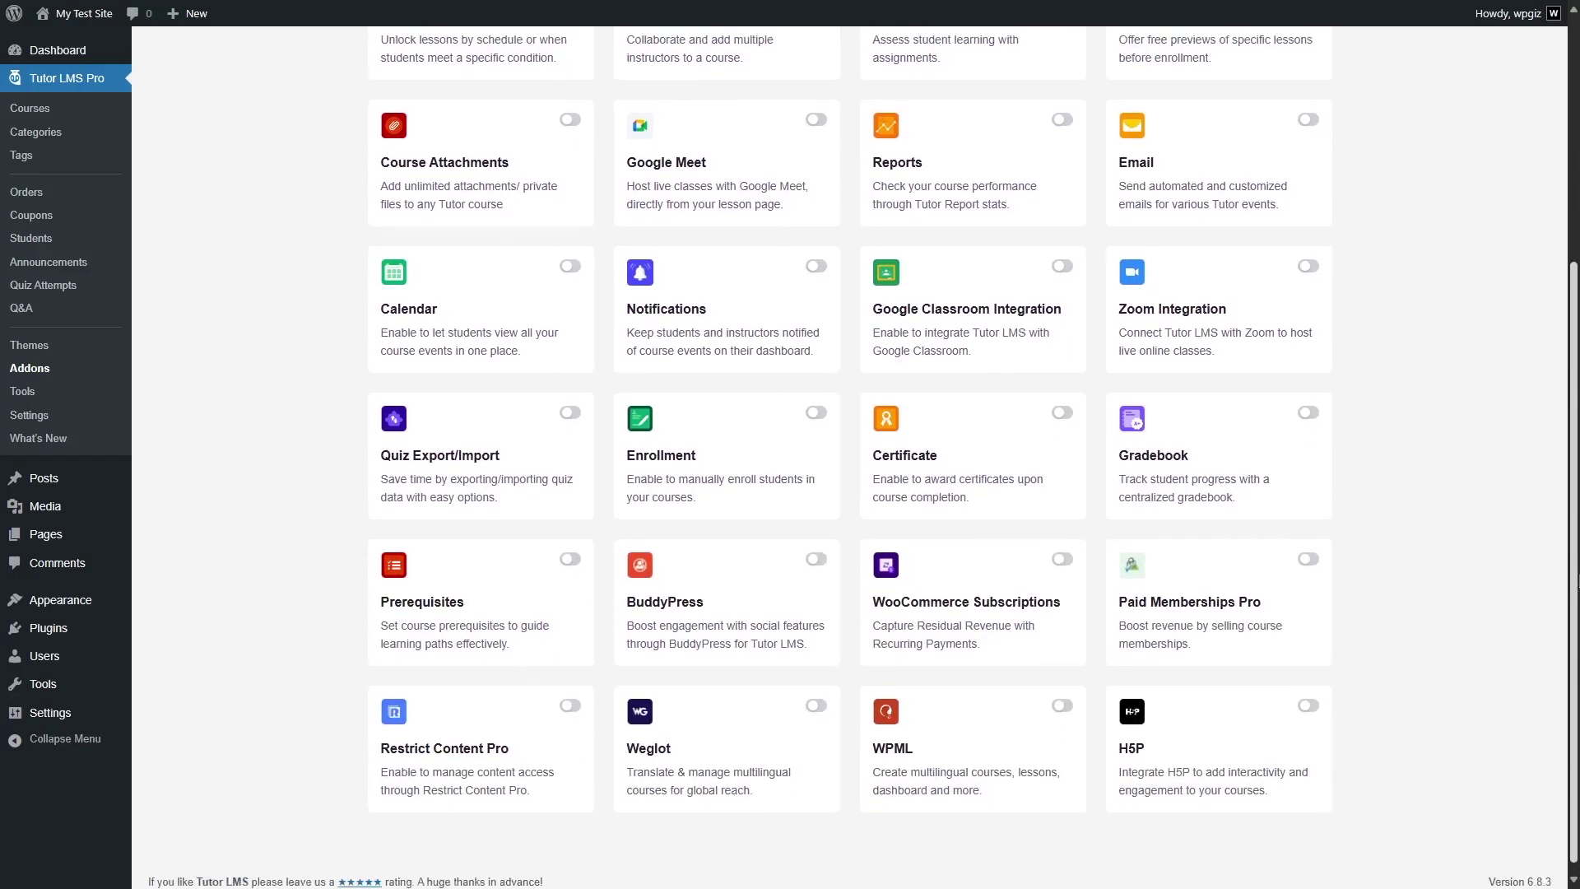
scroll(1575, 467, up, 3)
scroll(1575, 467, up, 2)
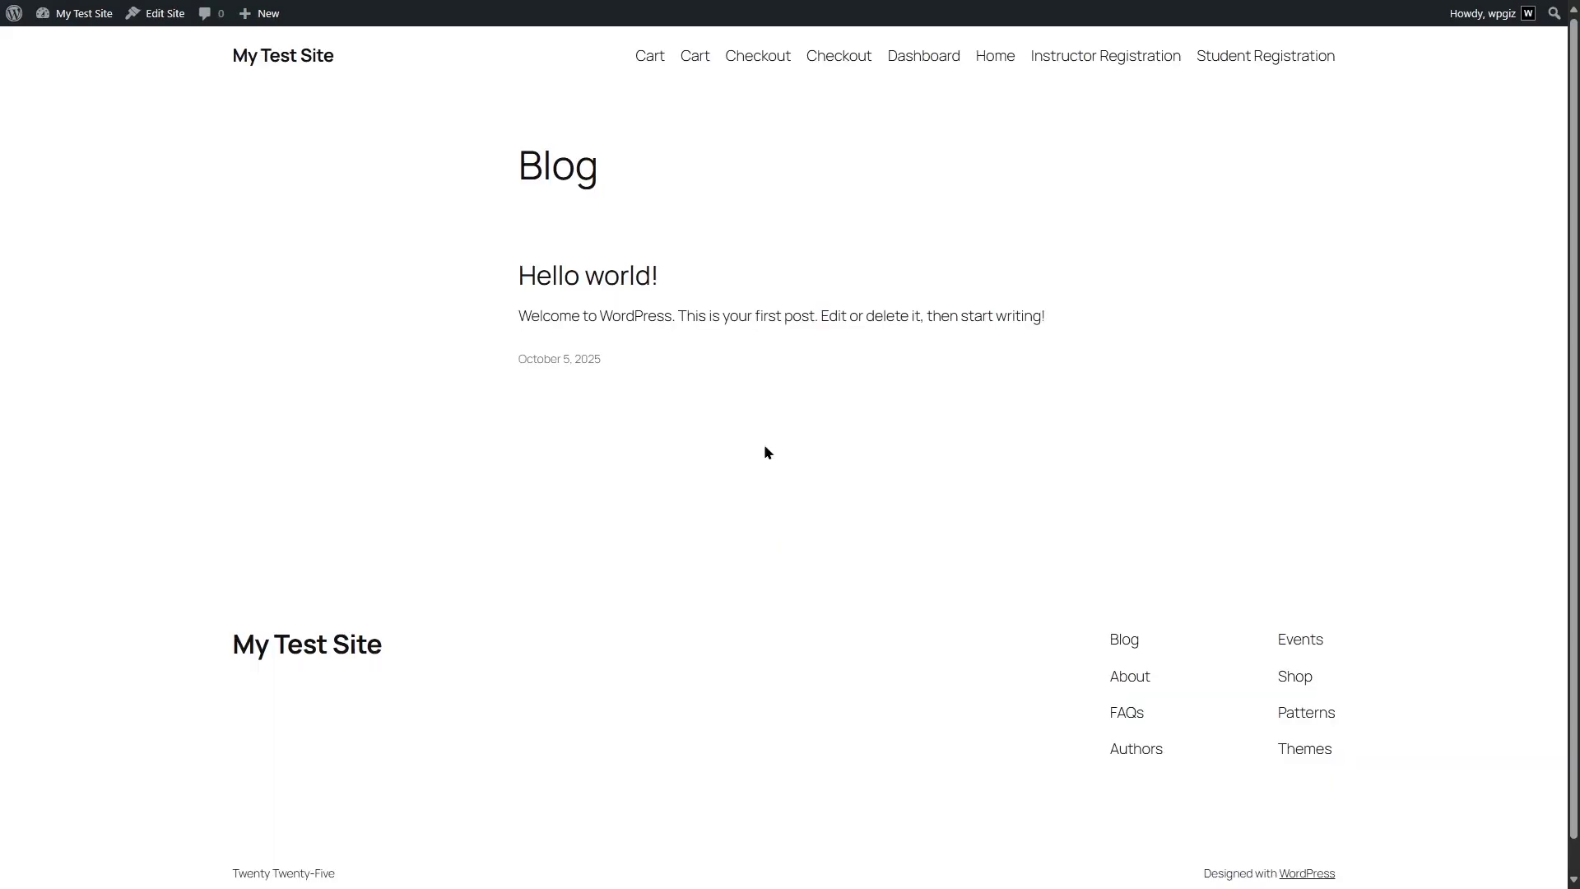
- Return to the admin Dashboard and open Tutor LMS Pro's starter Themes page
click(82, 39)
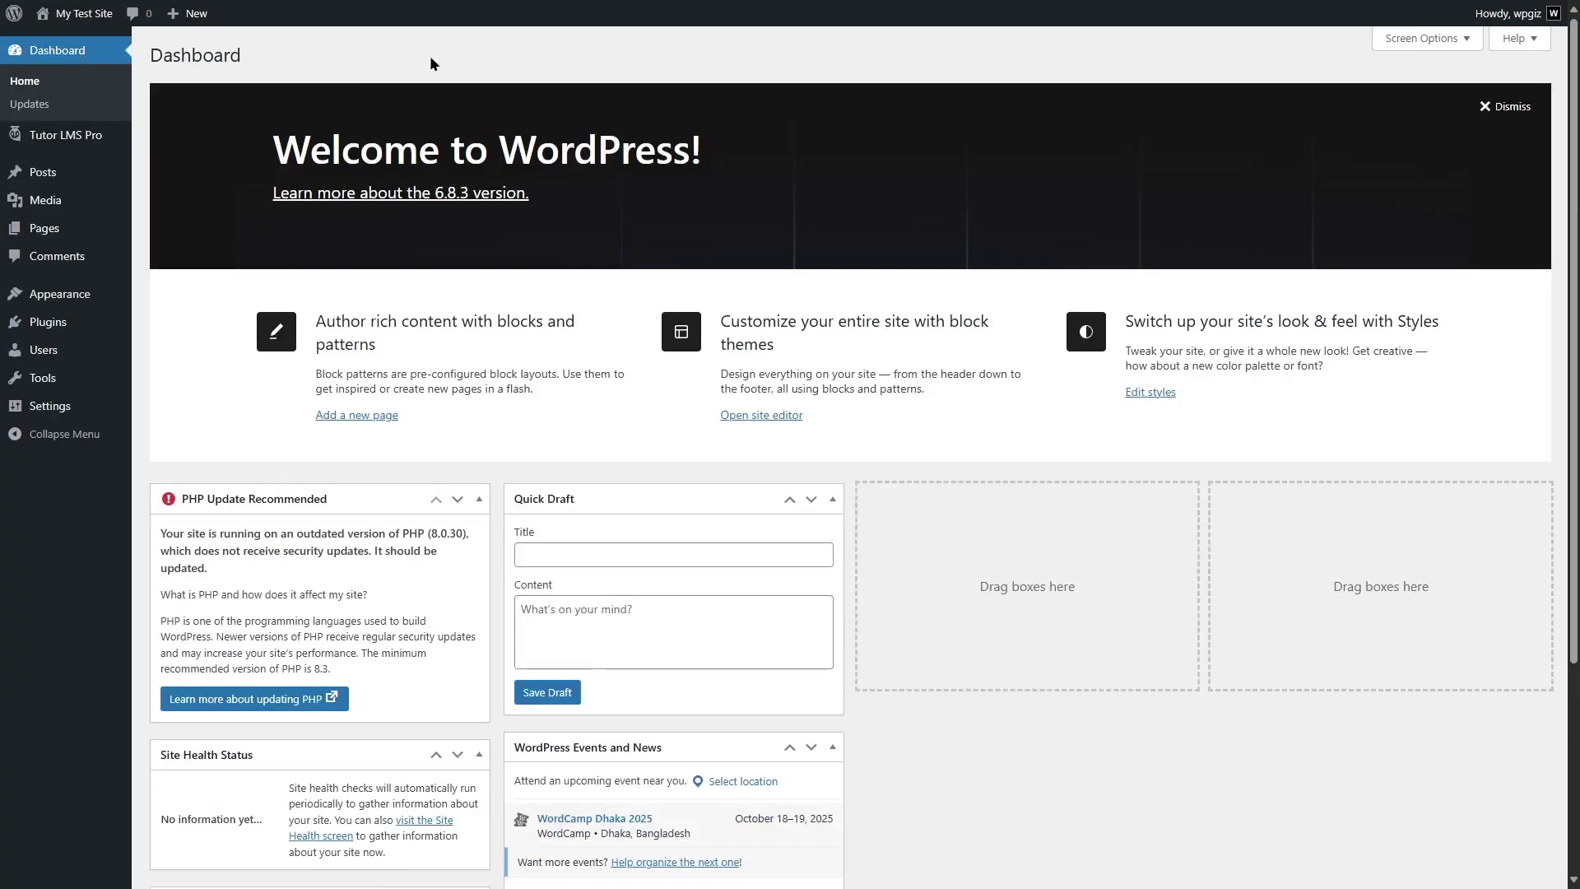
mouse_move(65, 135)
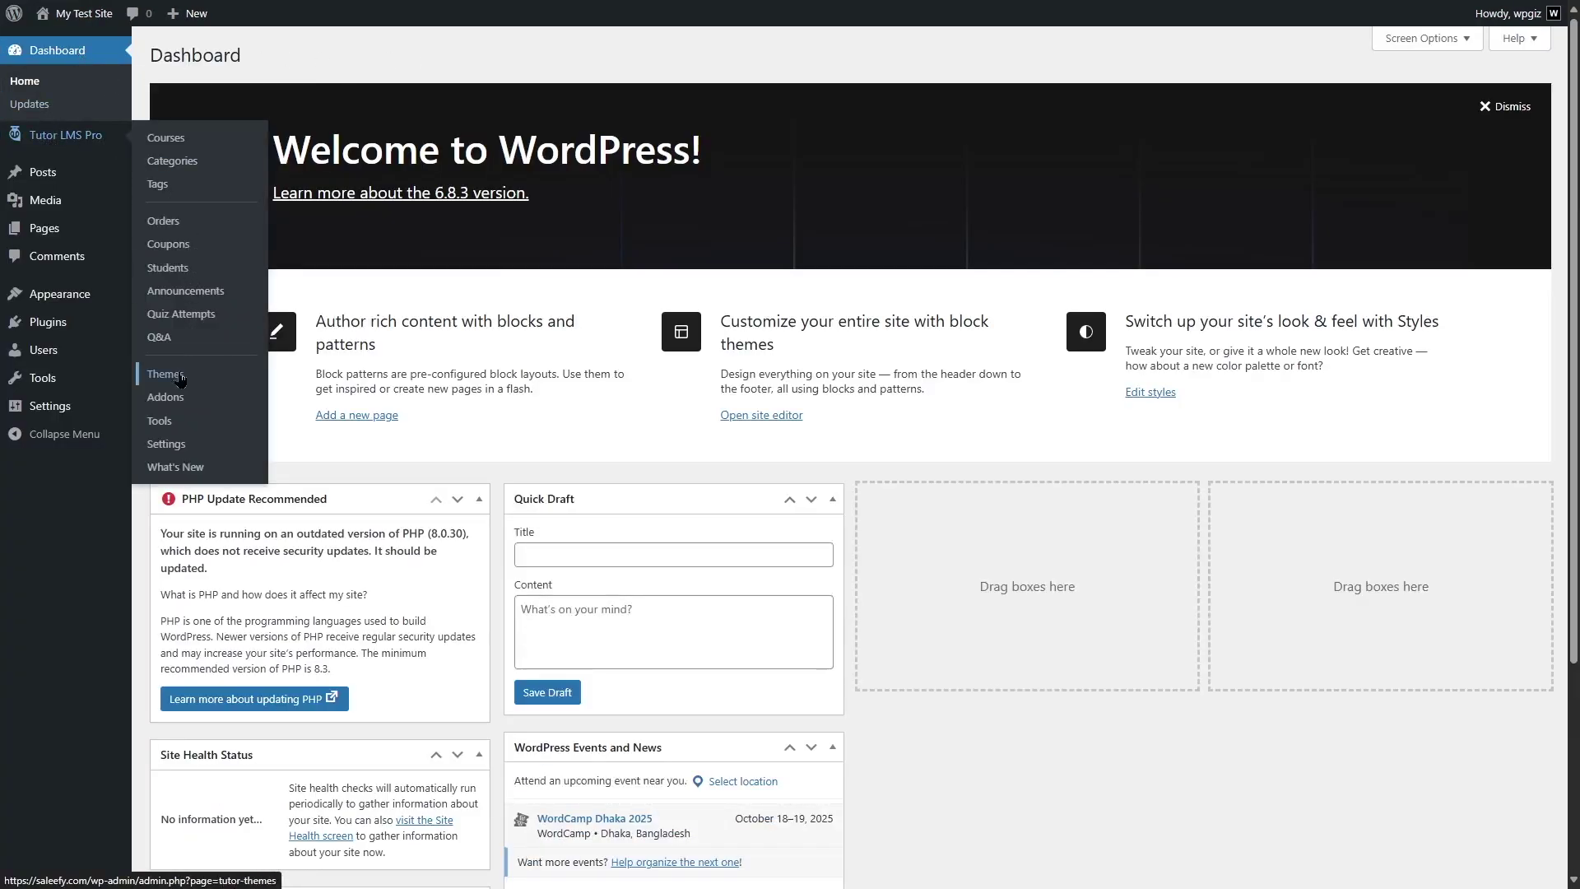
click(180, 378)
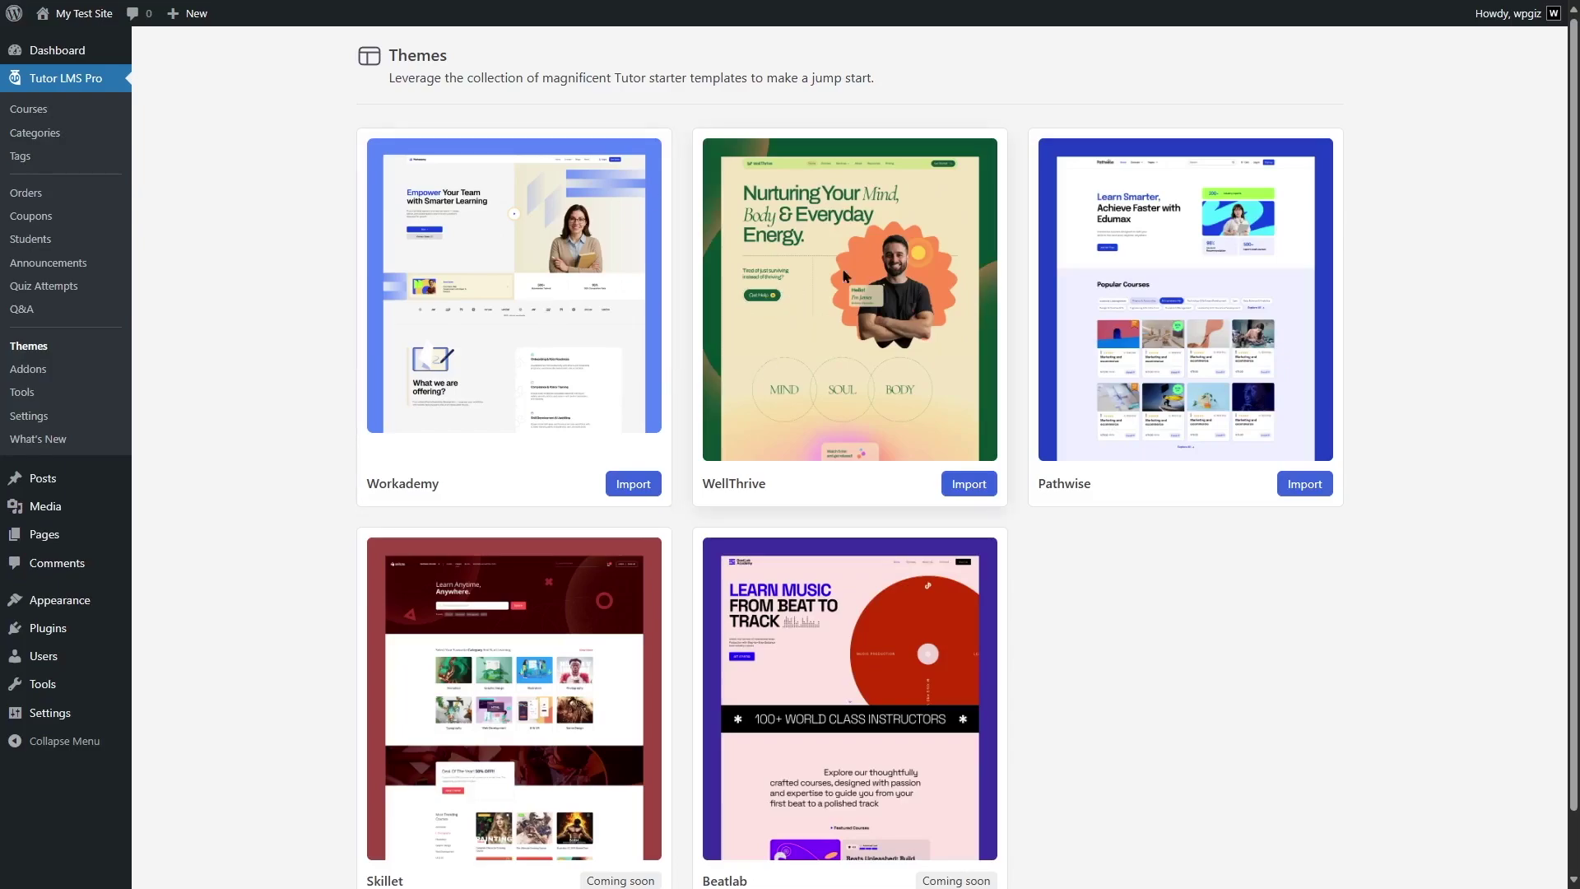
- Look over the Workademy, WellThrive, Pathwise, Skillet and Beatlab starter templates, then open the site's Themes page
scroll(845, 276, down, 1)
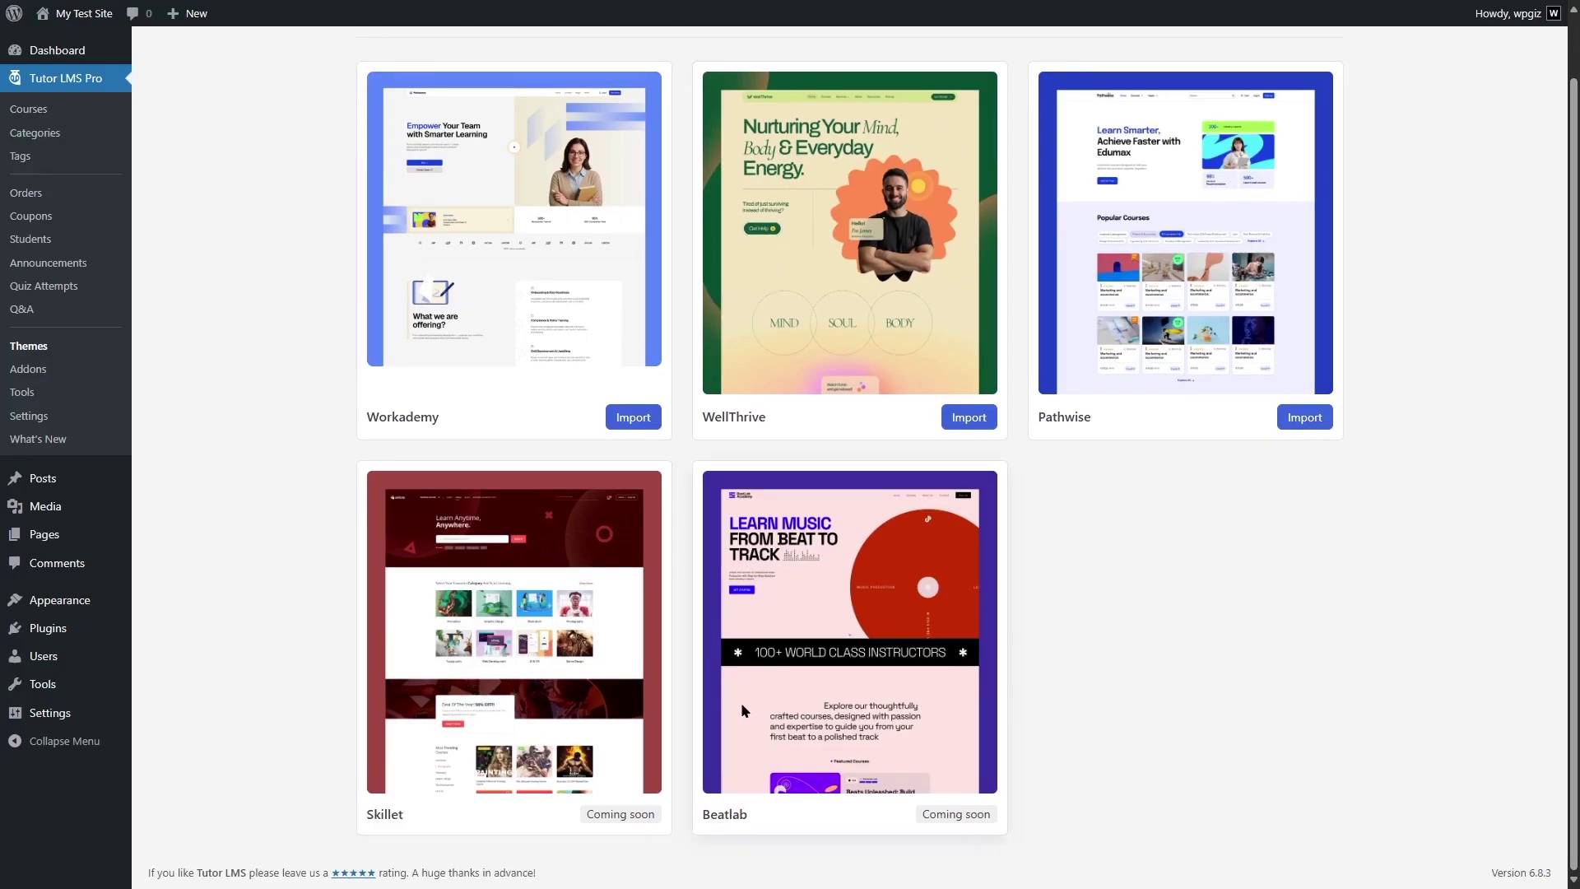
scroll(1572, 460, up, 1)
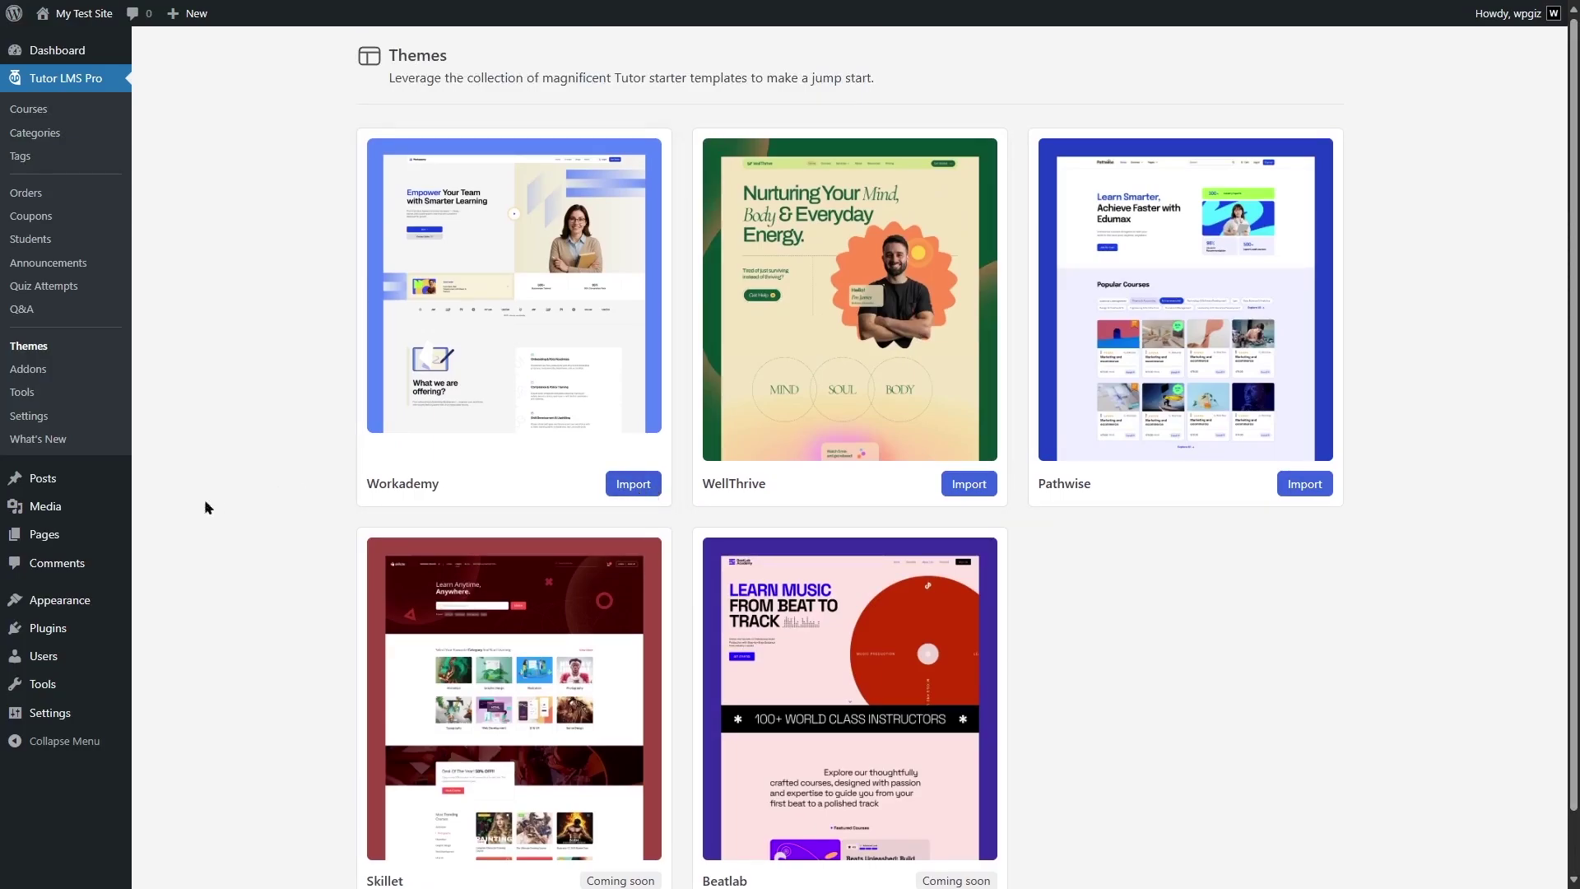
mouse_move(74, 600)
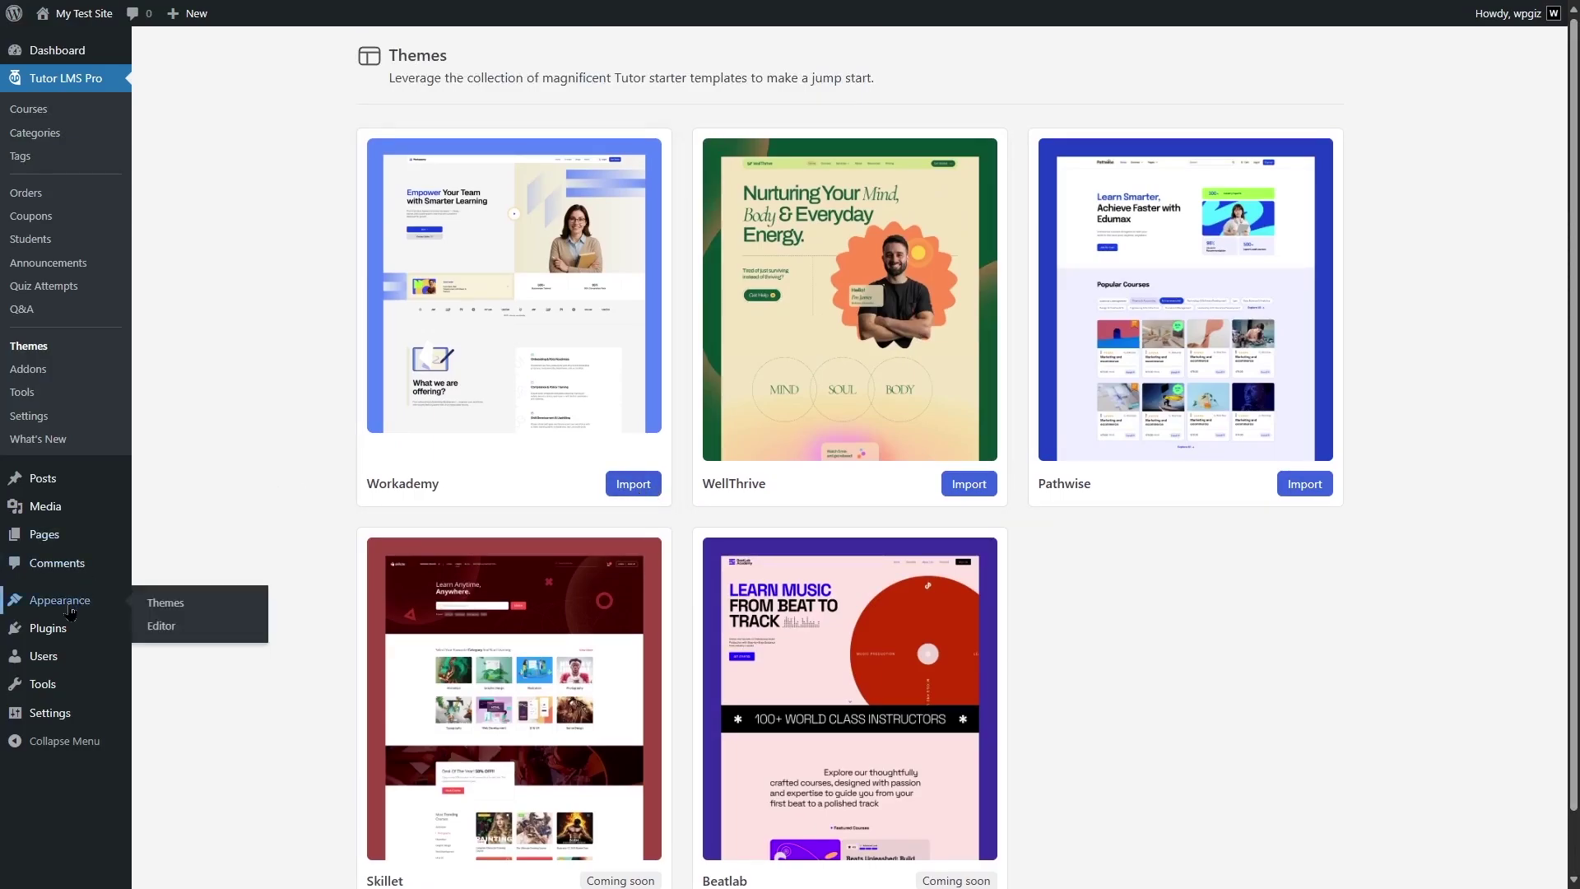
click(211, 601)
- Search the theme directory for 'tutor starter', preview TutorStarter, then close the preview
click(311, 60)
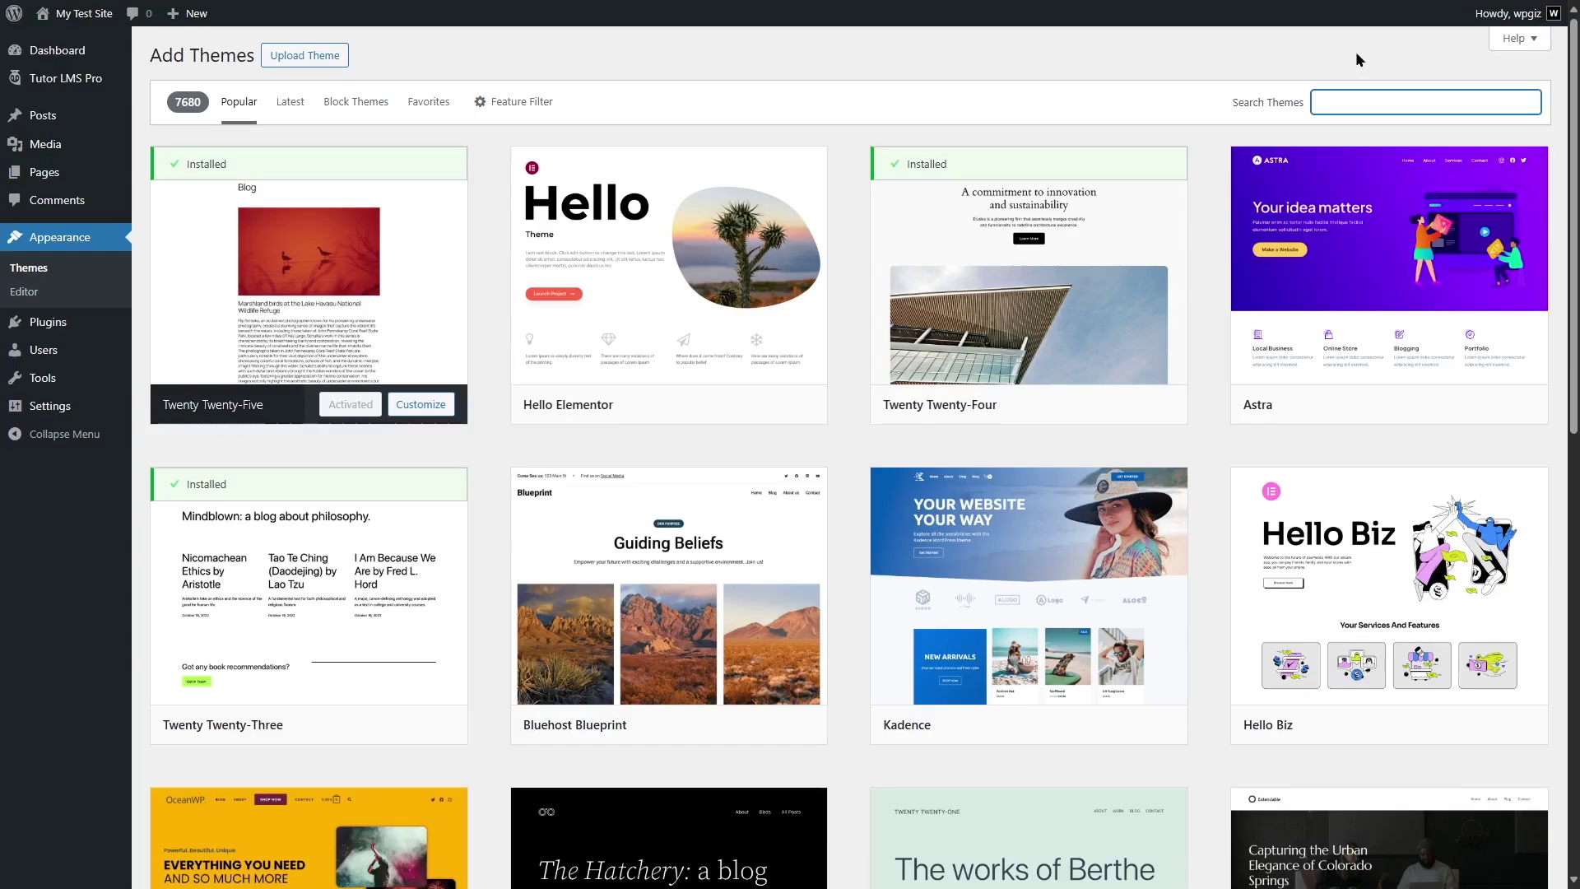
text(tutor starter)
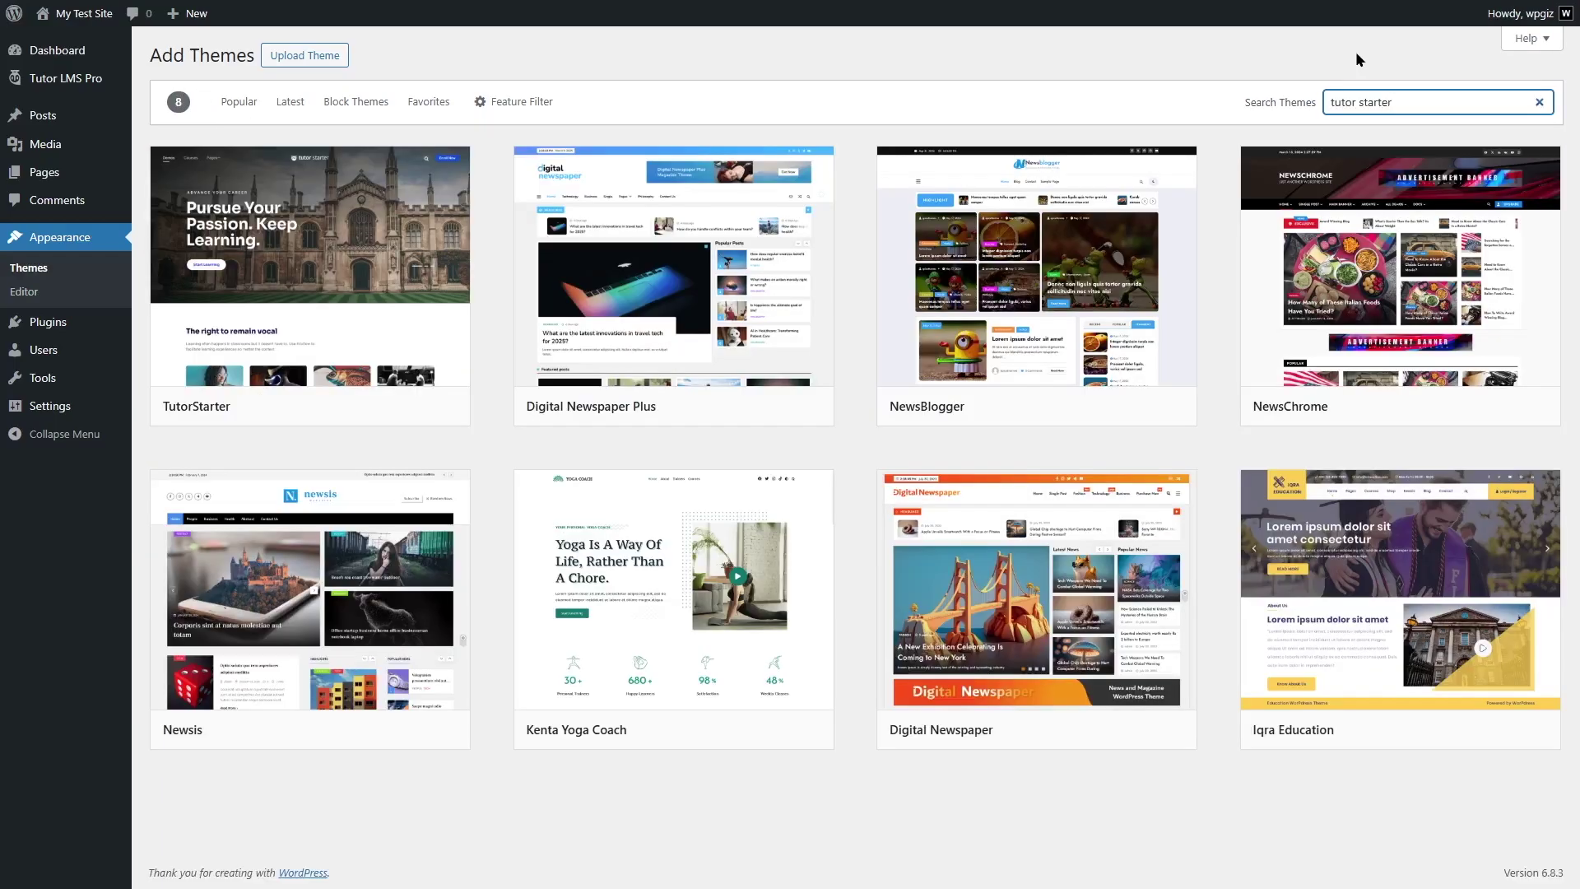
mouse_move(306, 204)
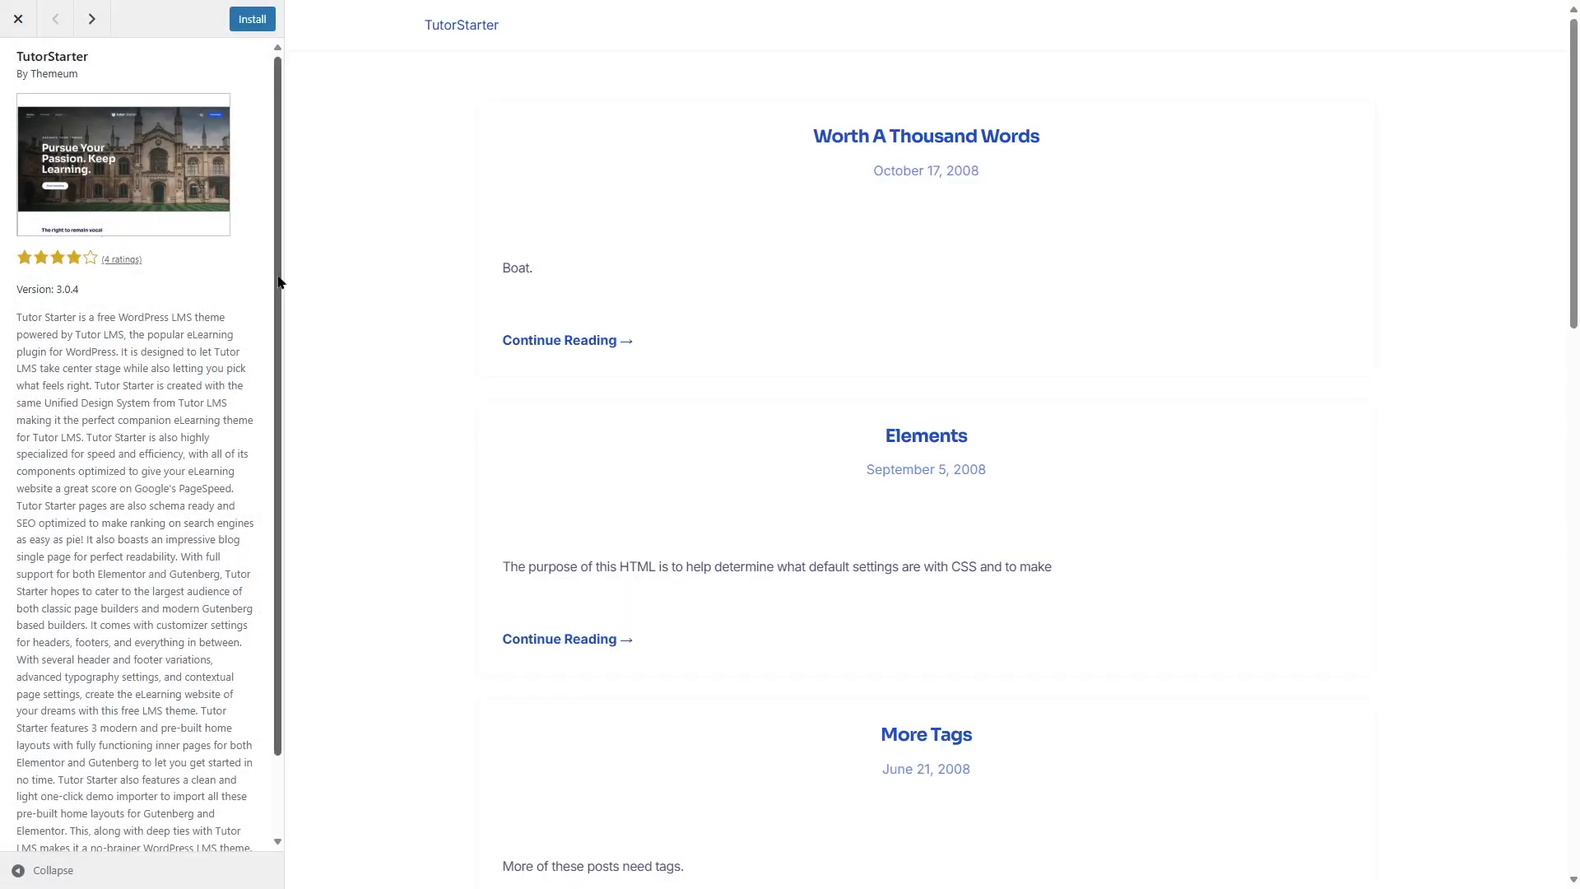
drag(279, 282, 268, 162)
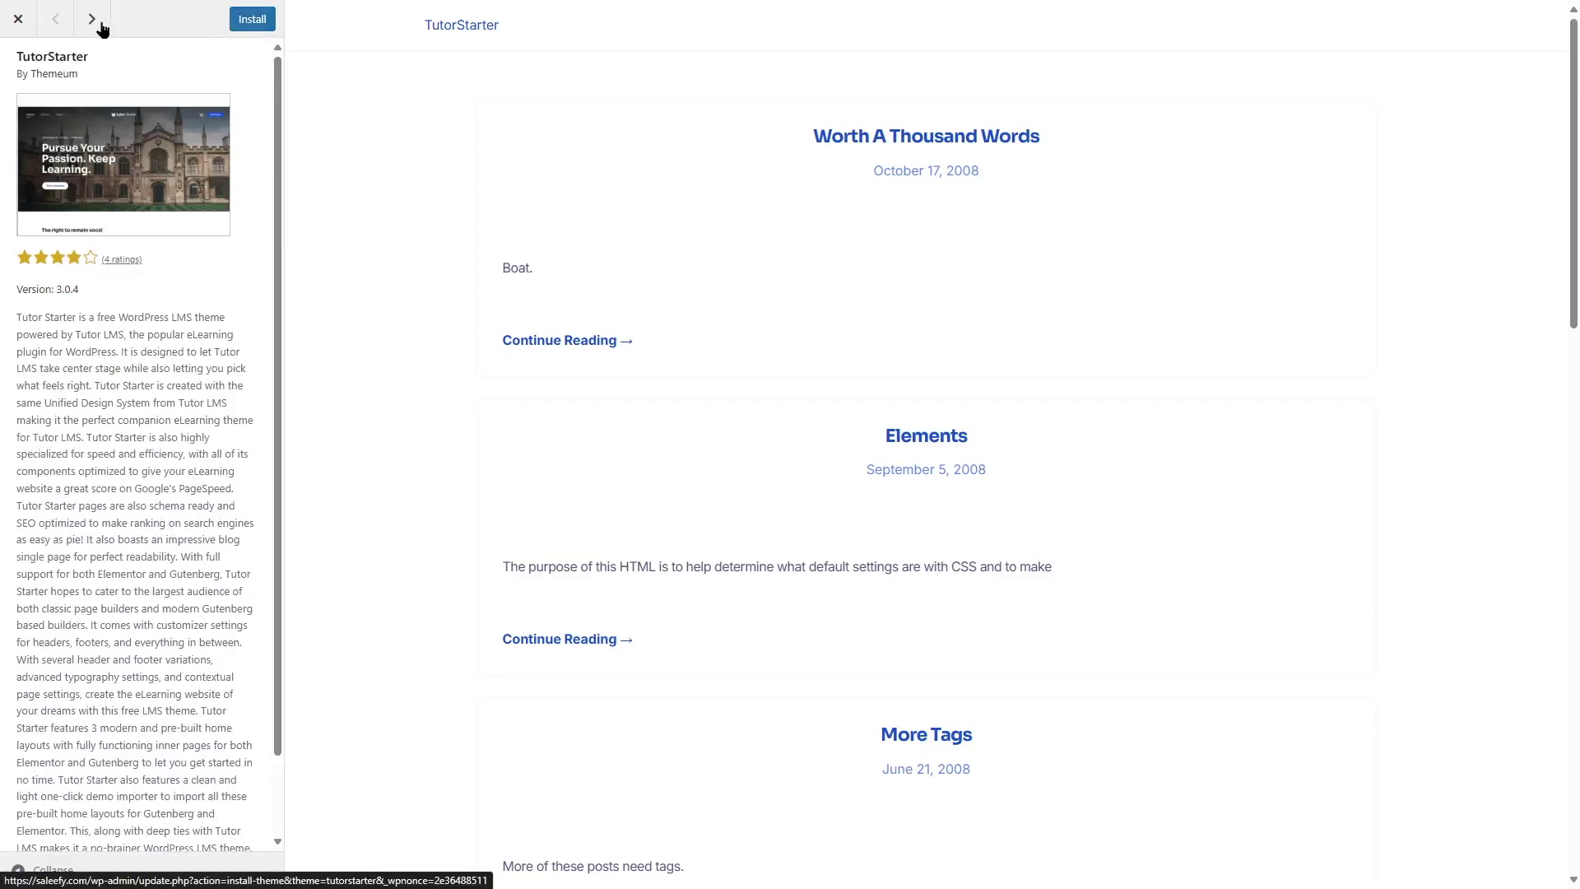
click(18, 19)
mouse_move(286, 242)
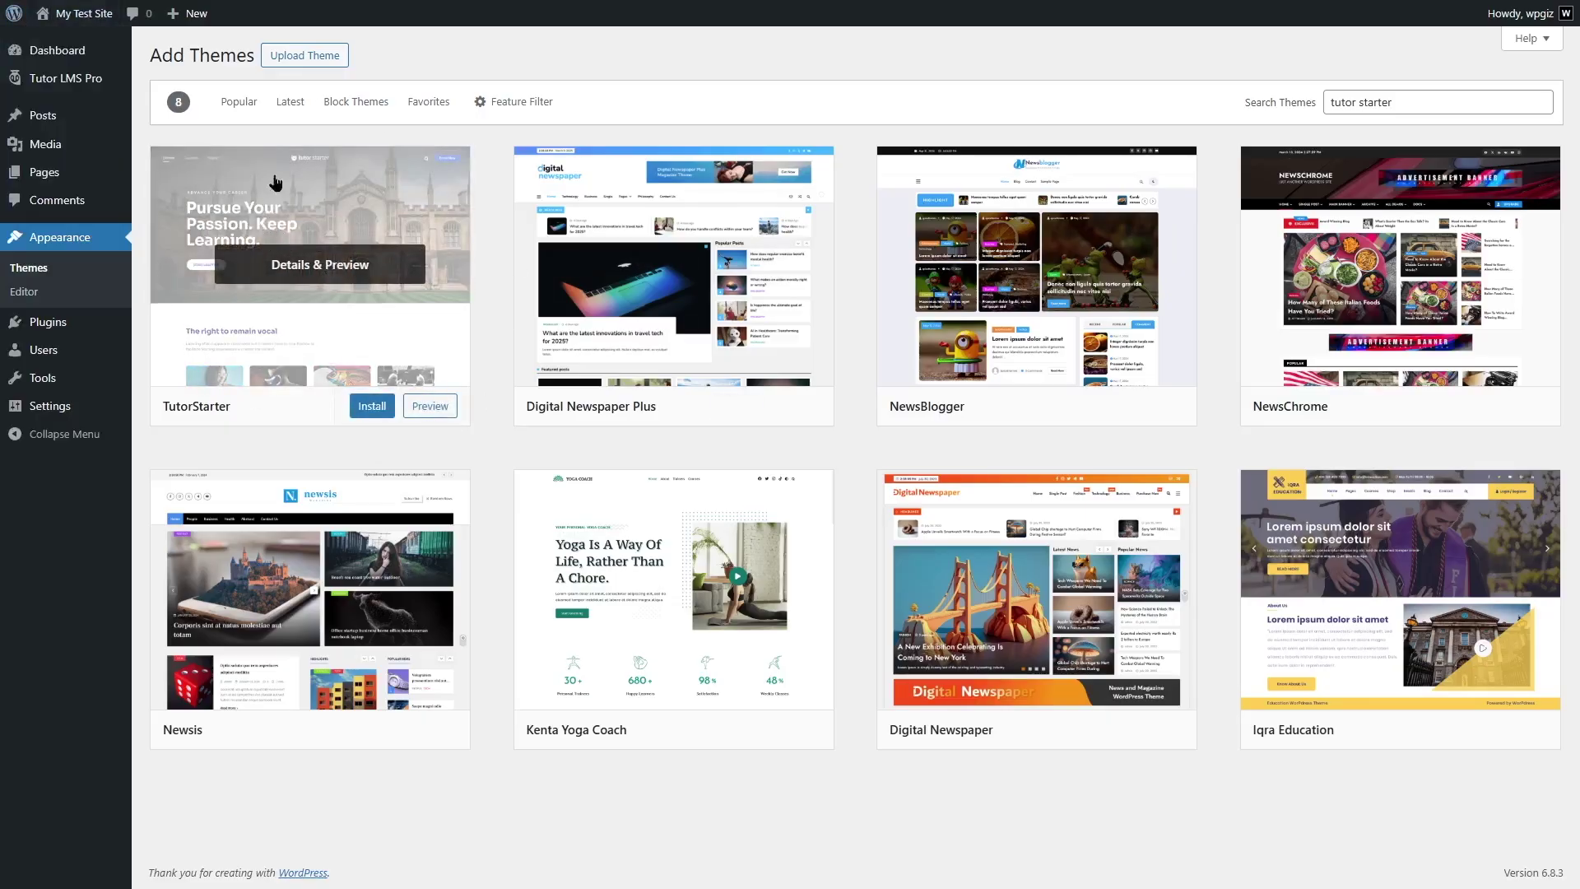
mouse_move(115, 78)
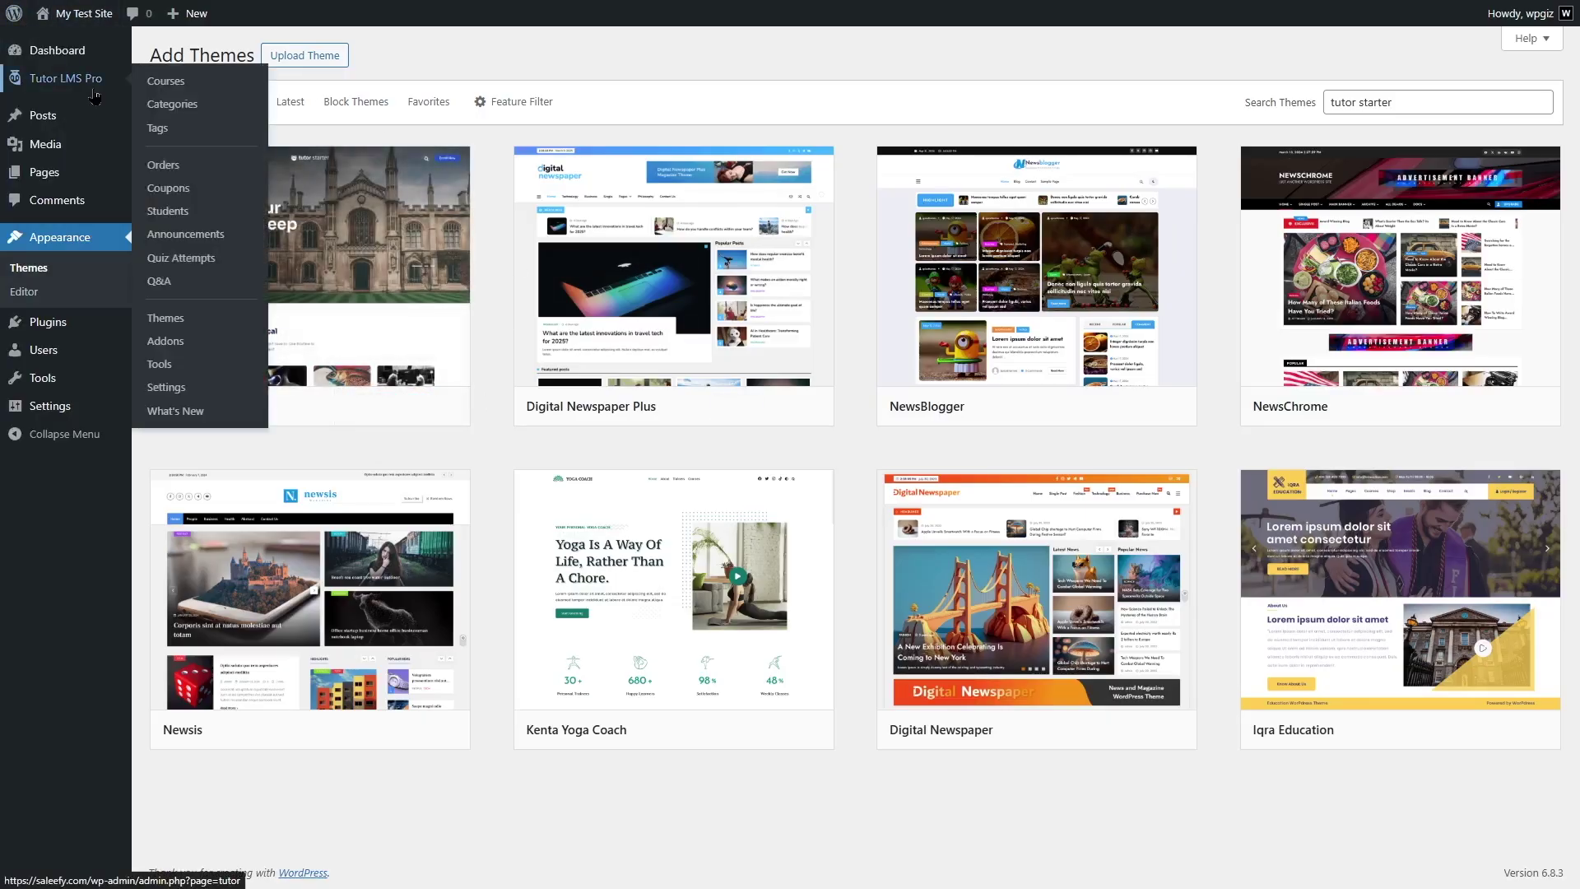
- Go to Tutor LMS Pro > Courses, which invites creating the first course
click(173, 82)
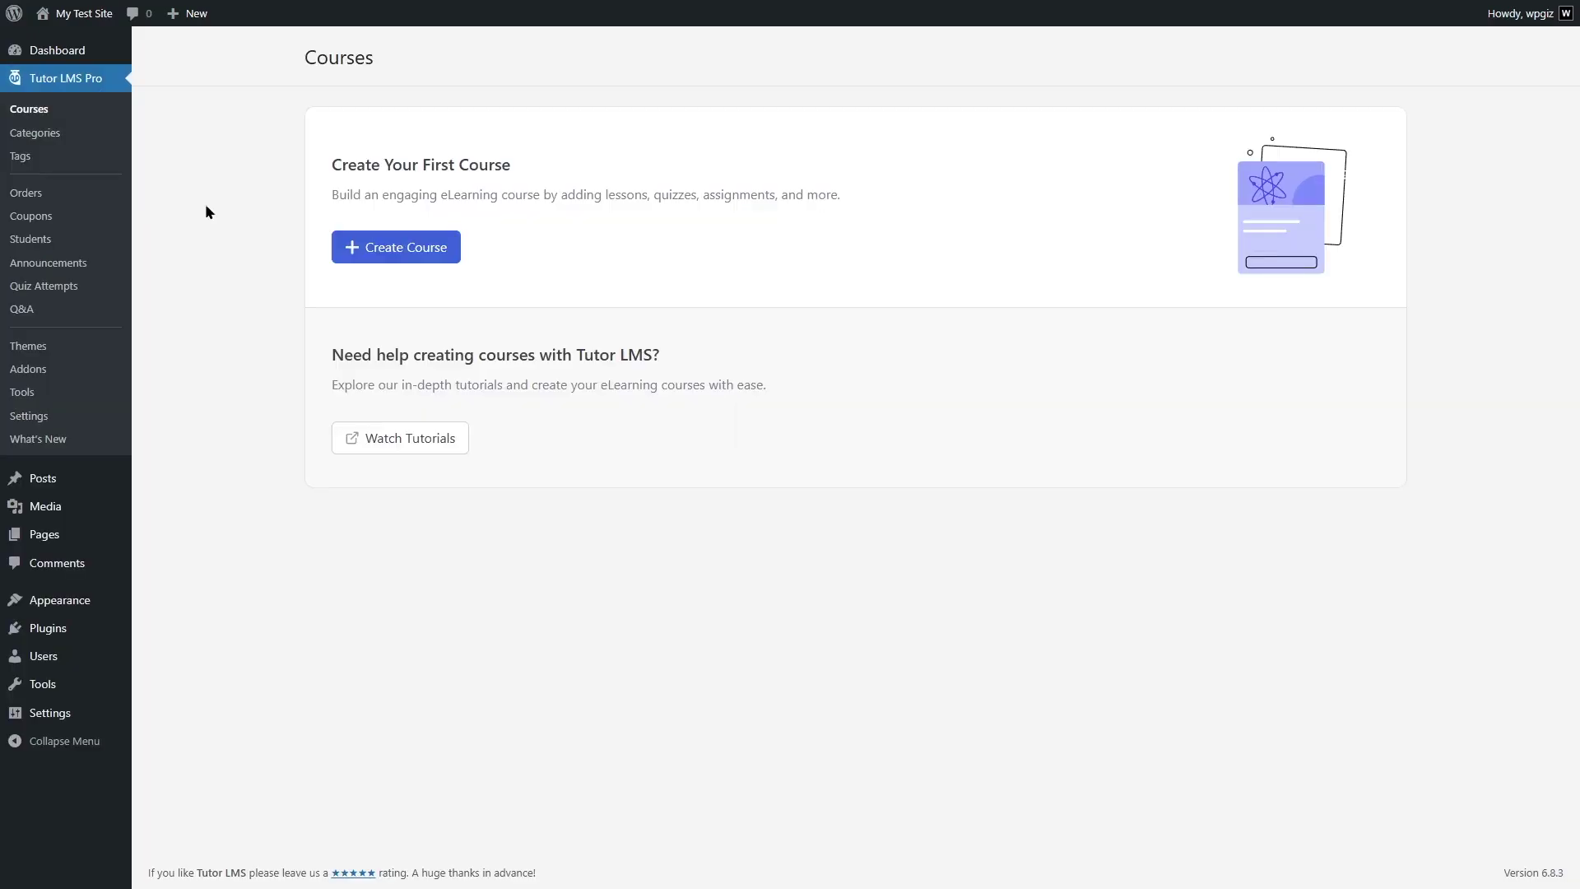